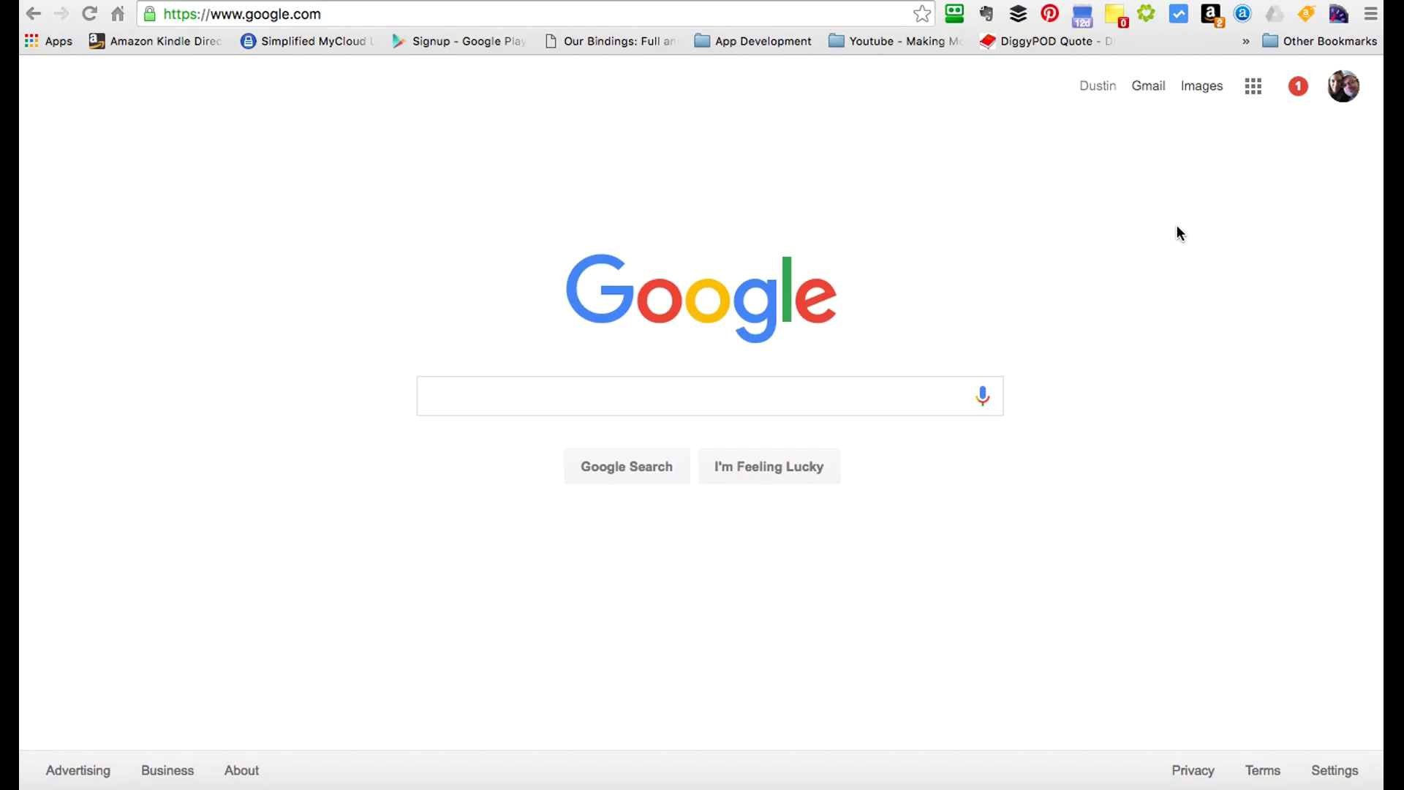
- Search Google for 'wikipedia' and bring up its results list
left_click(465, 391)
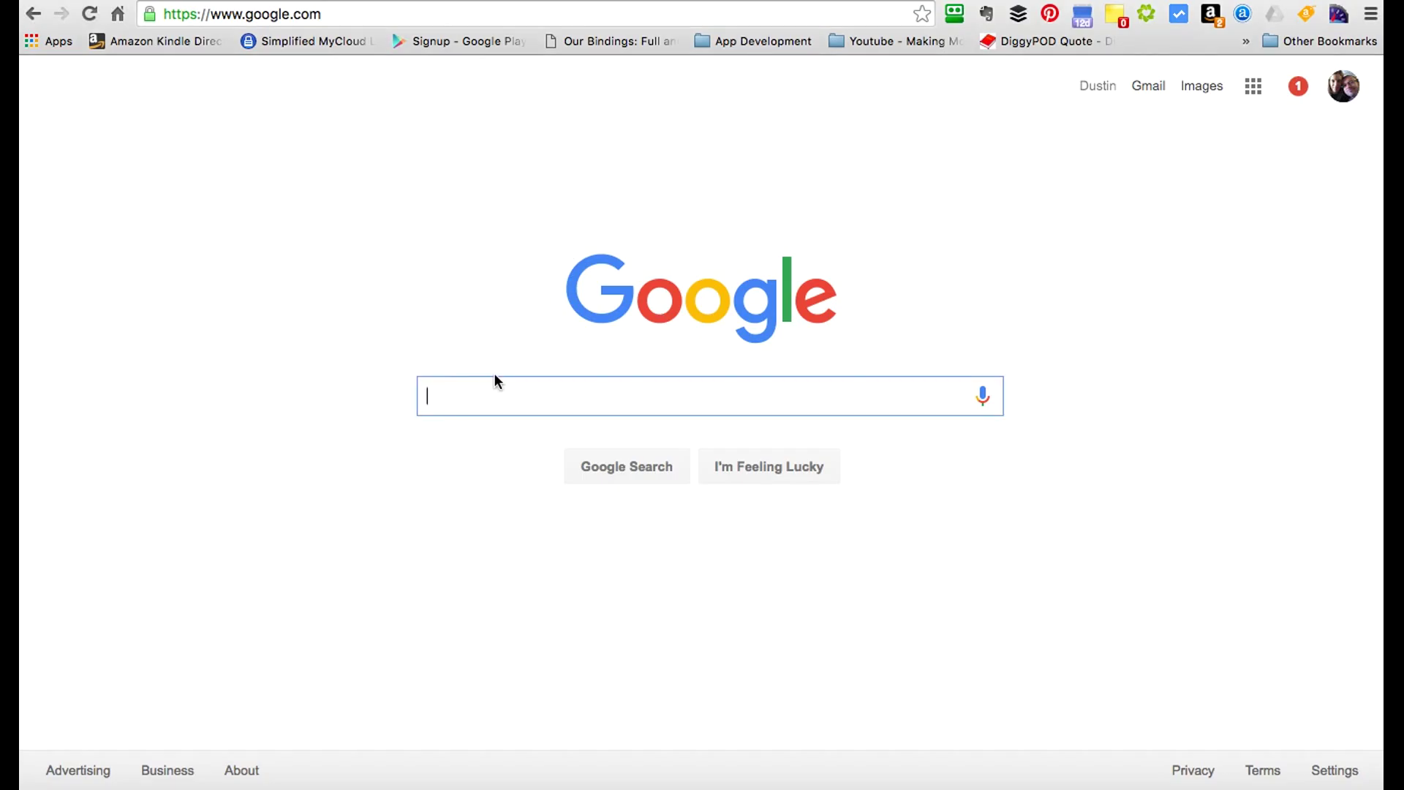
type("wikipedia")
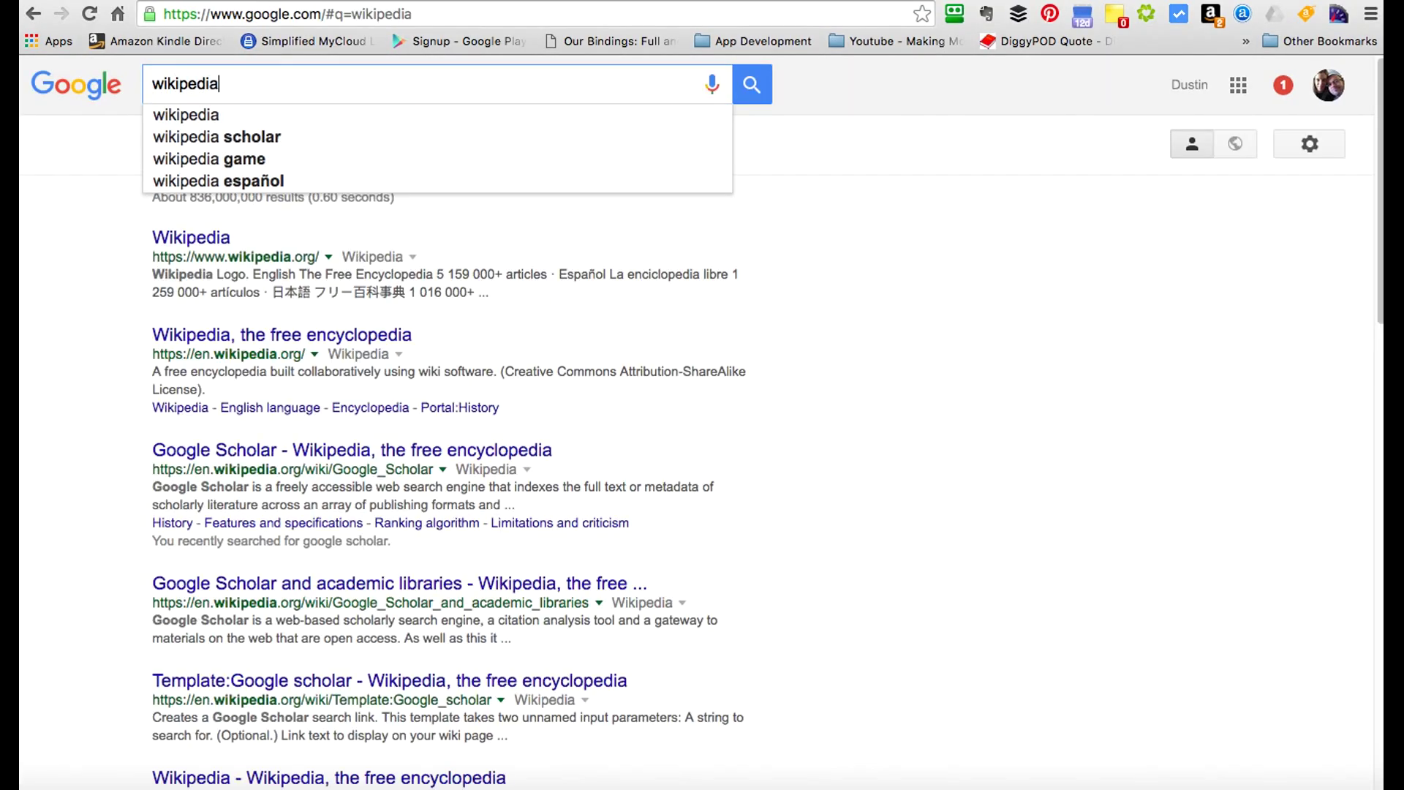
key("Return")
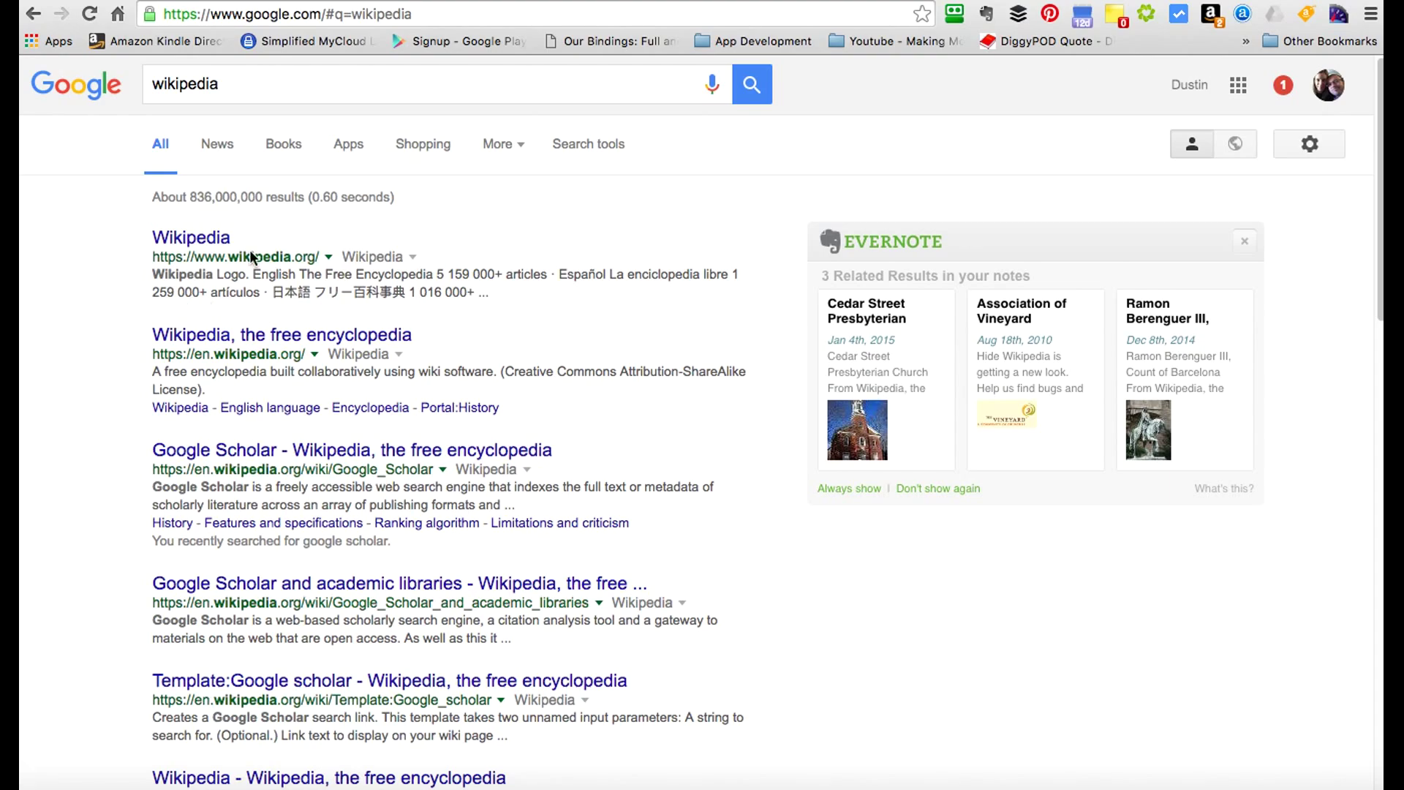
left_click(249, 86)
- Replace the query with site:nytimes.com ~college "test scores" -SATs 2008..2010 and run it
left_click(212, 85)
double_click(212, 84)
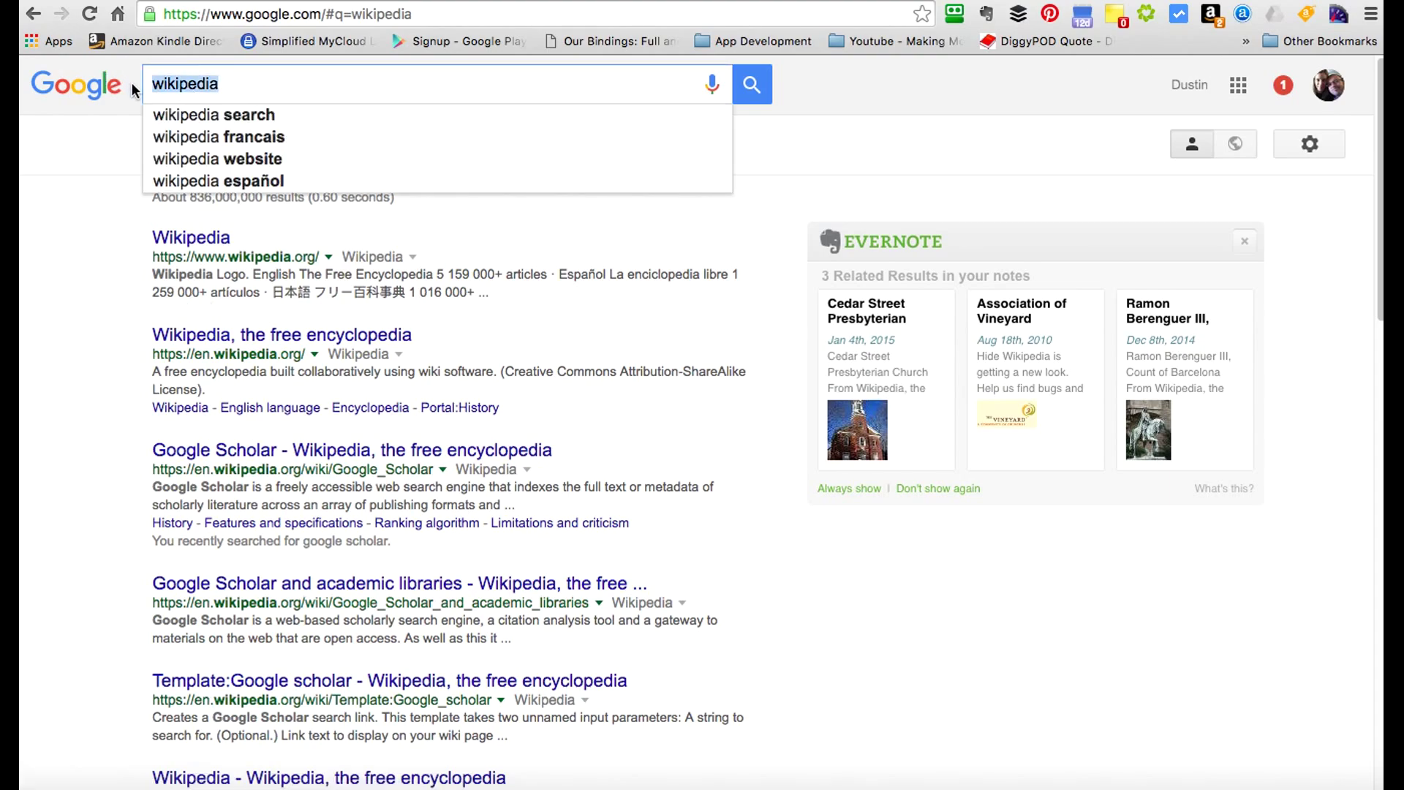
type("site")
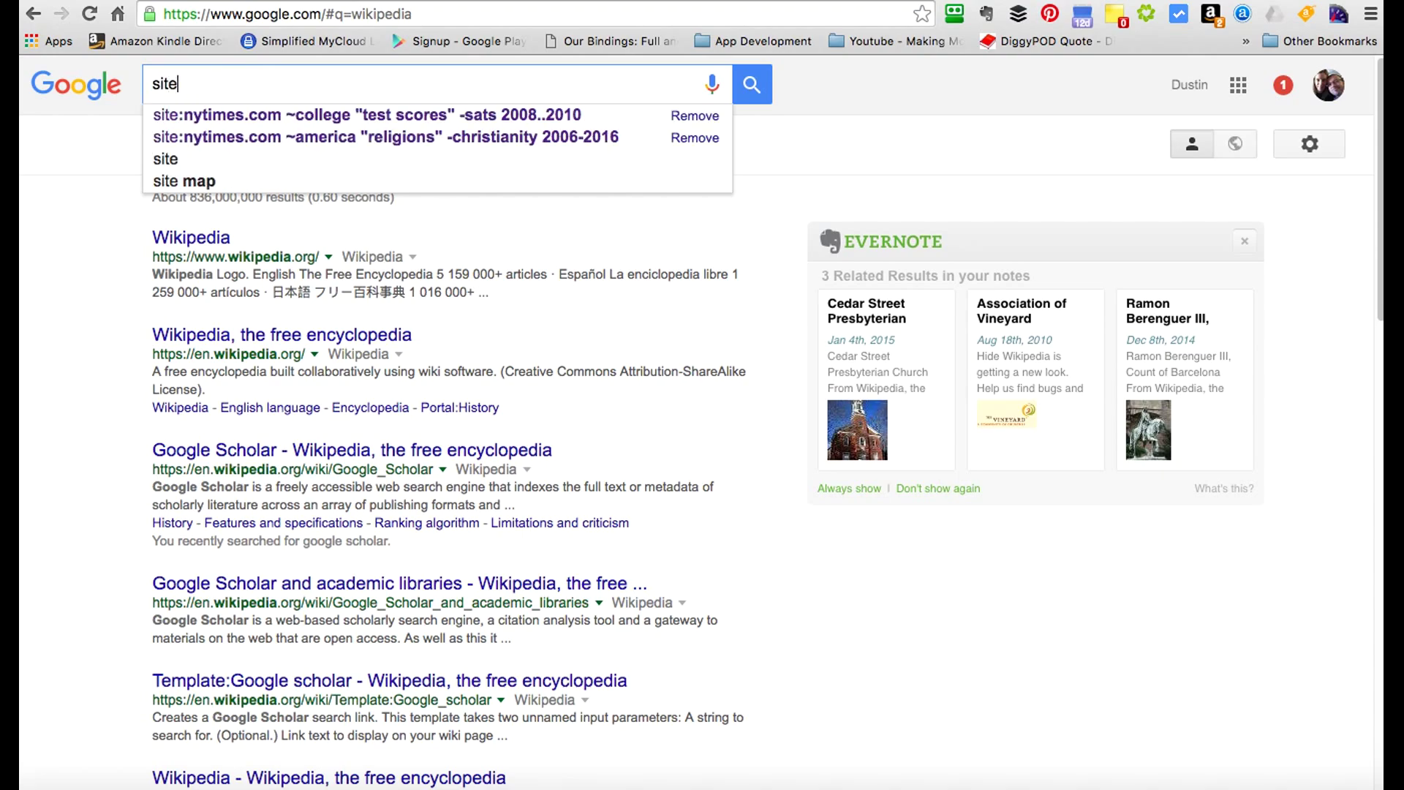
type(":nytimes")
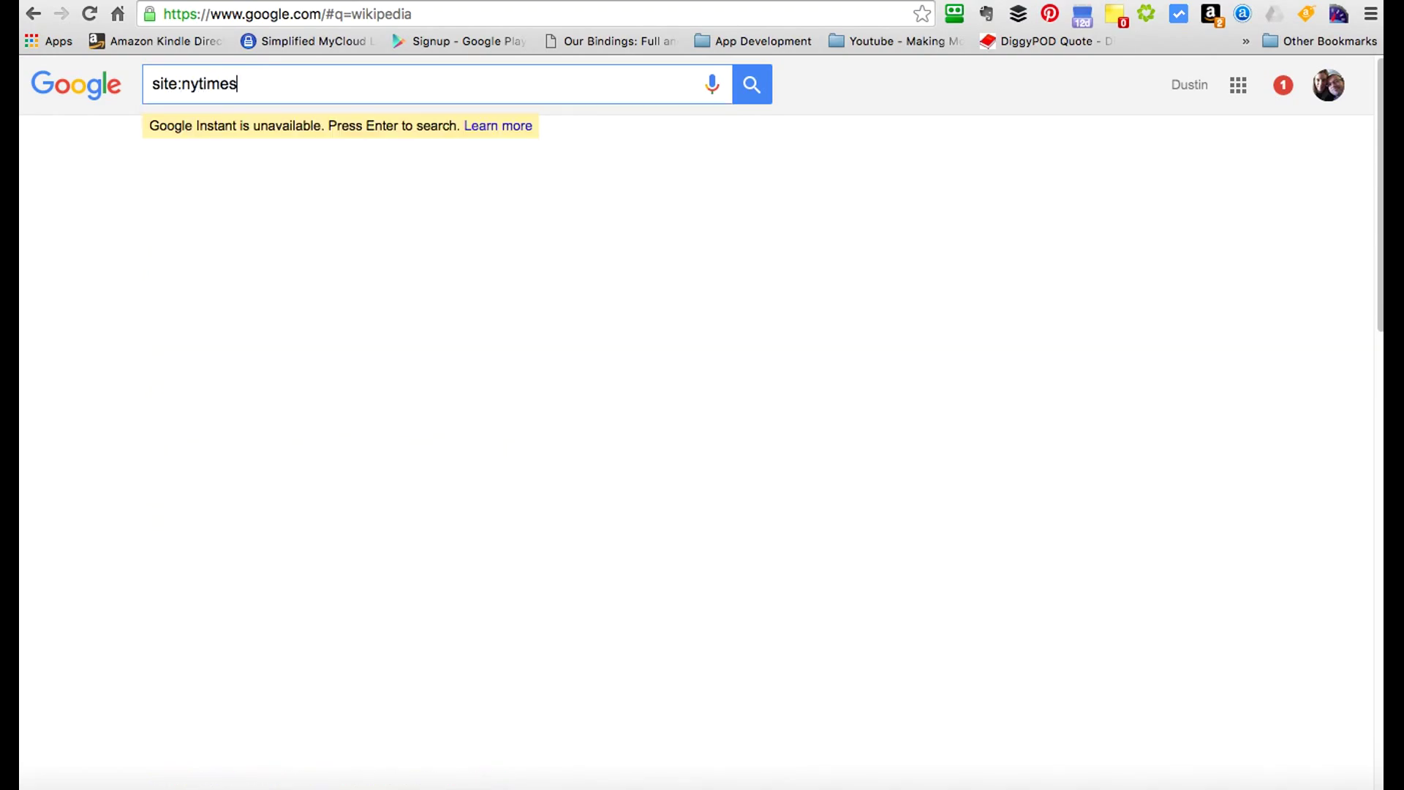
type(".com")
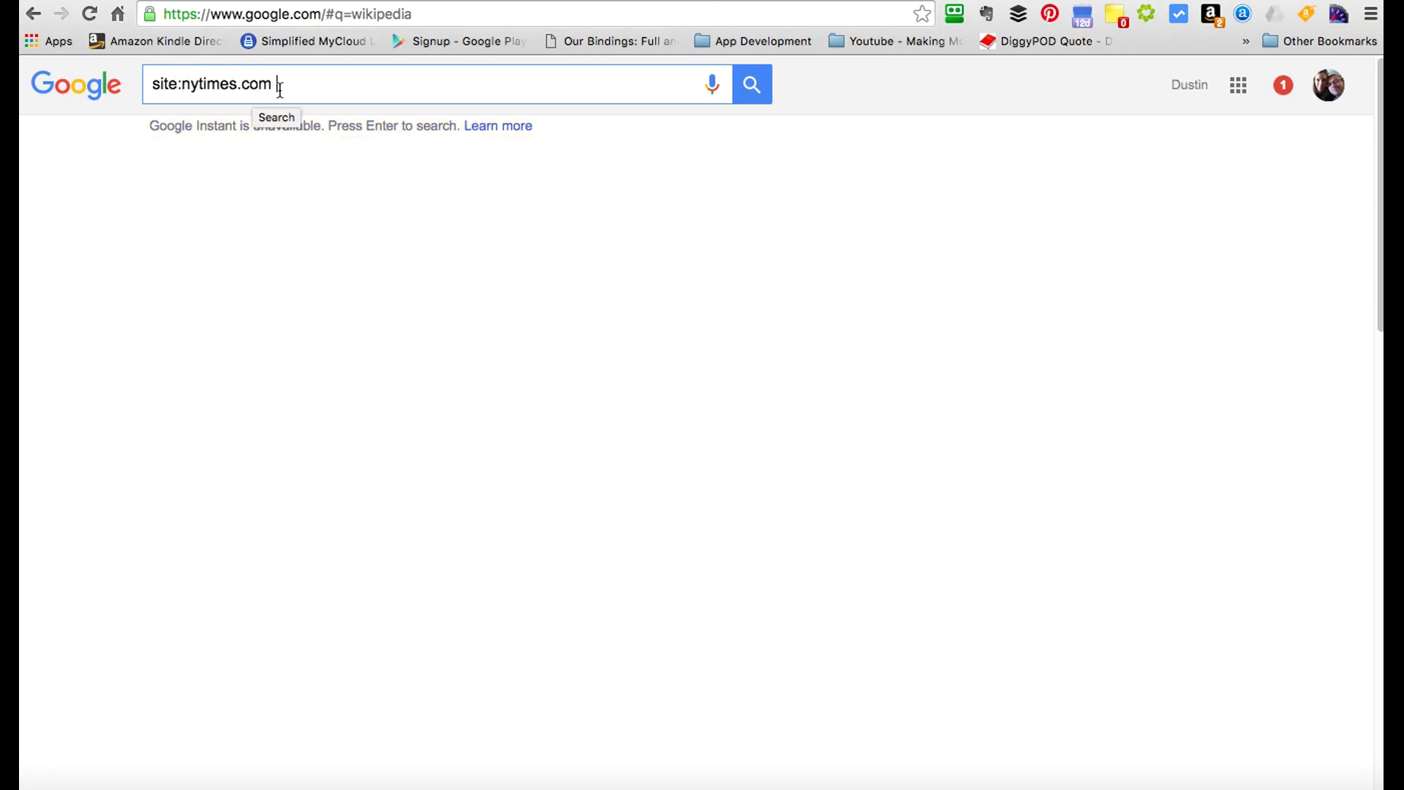
type("~college")
type("\"test sc")
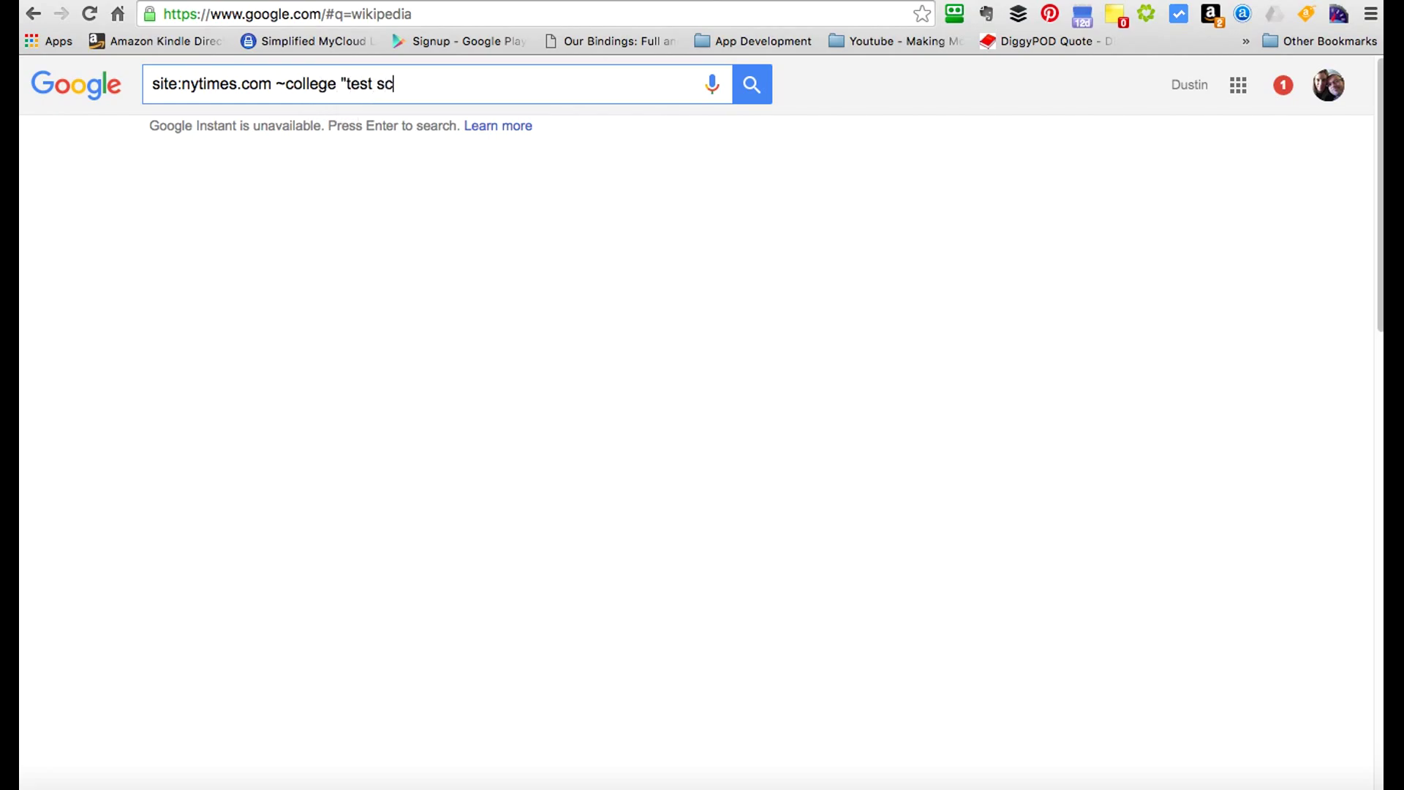
type("ores\"")
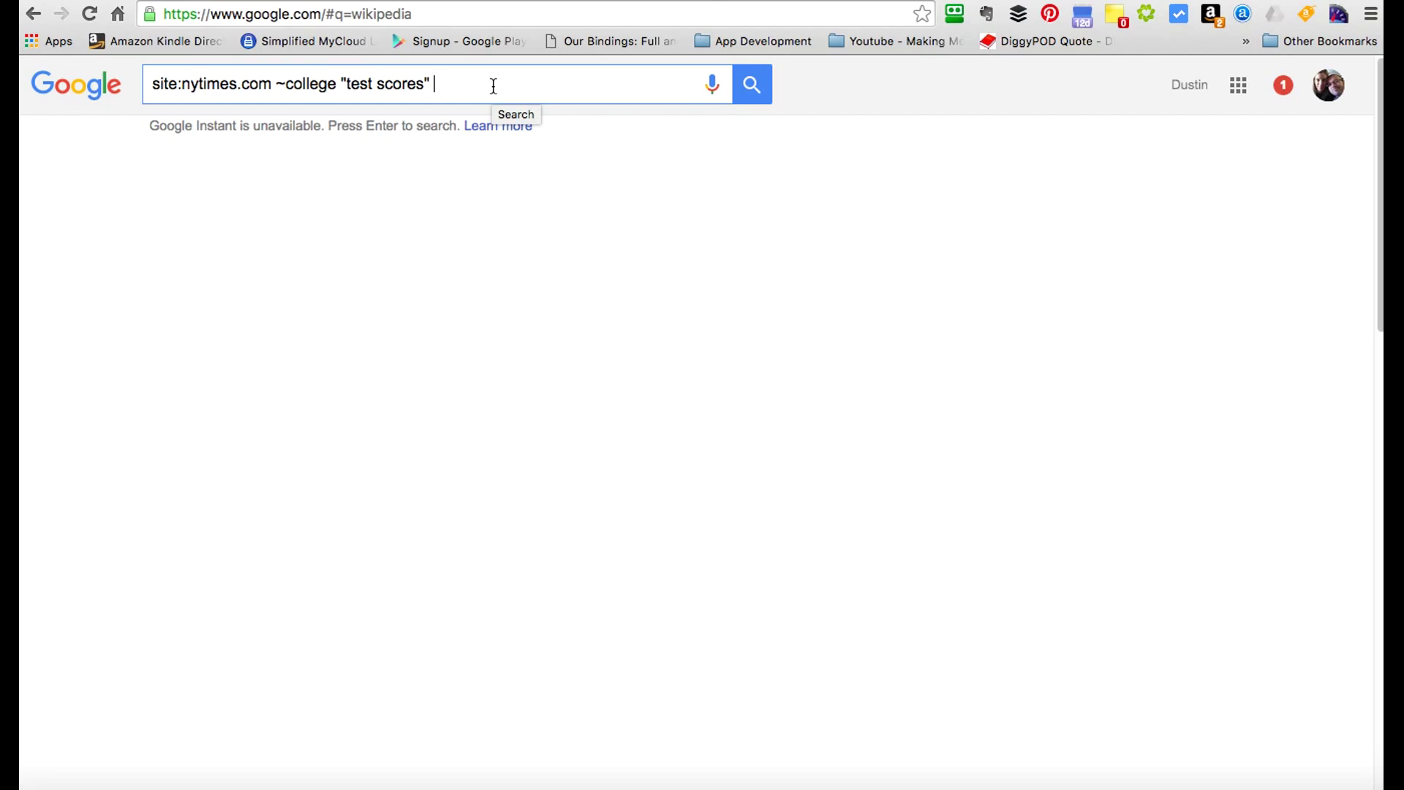
key("Return")
type("-SATs")
type("2")
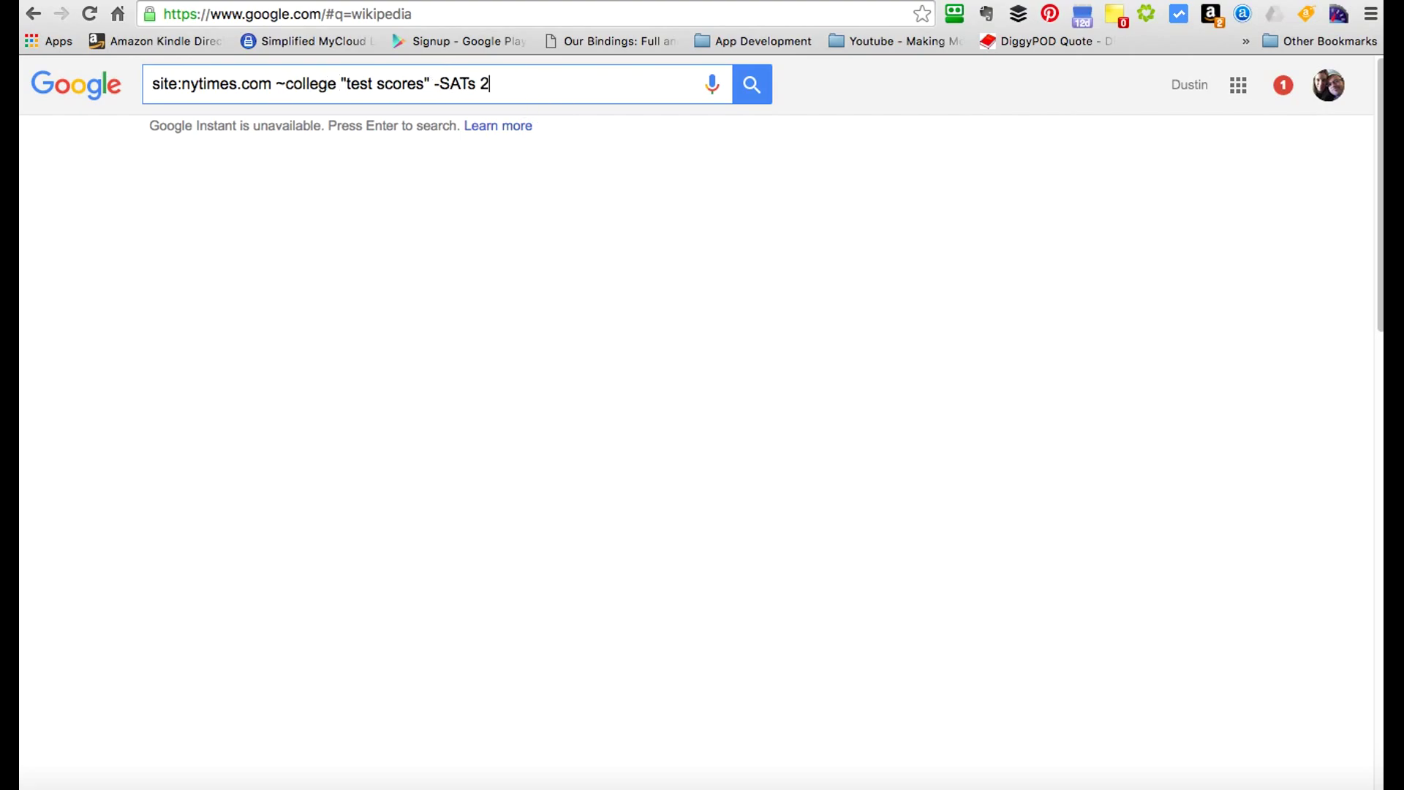
type("008..2010")
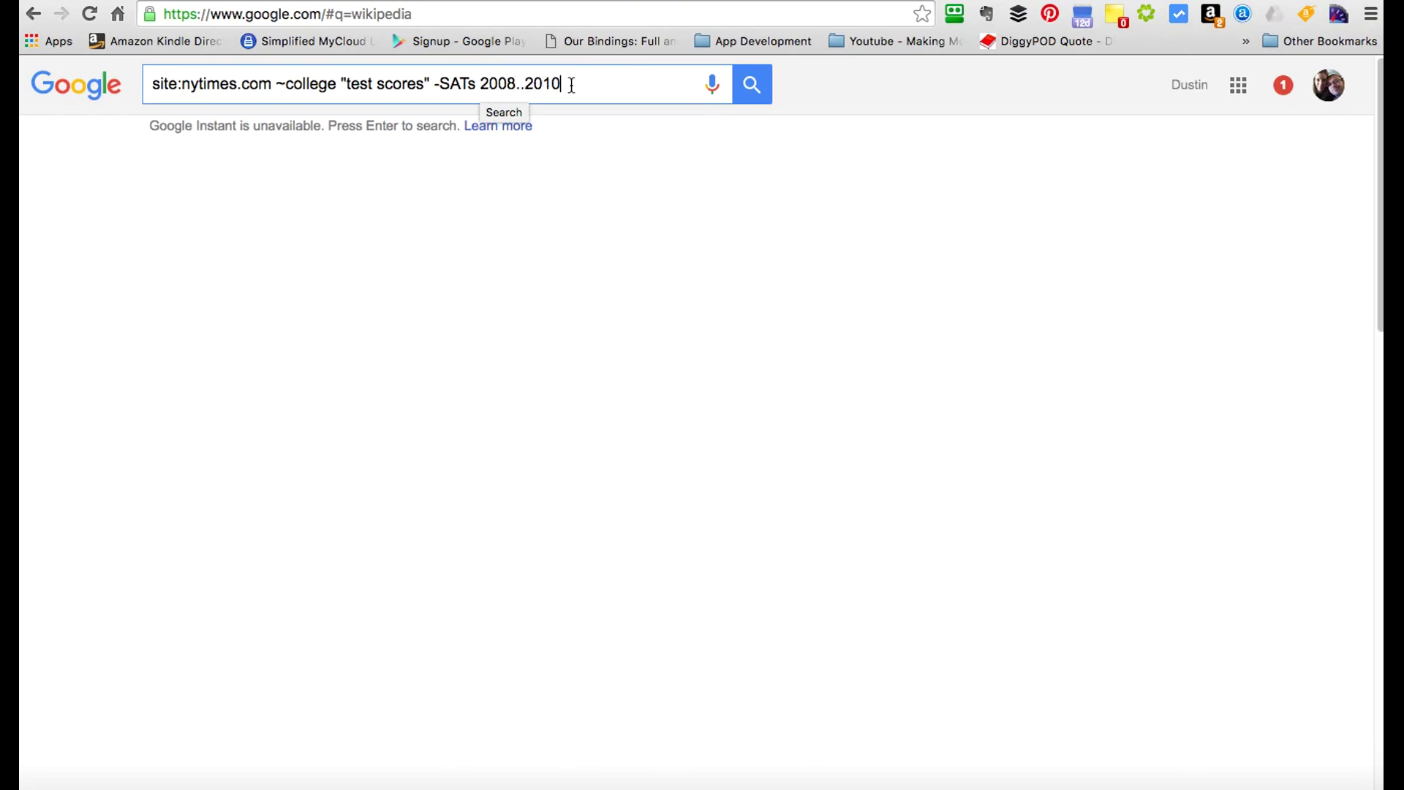
key("Return")
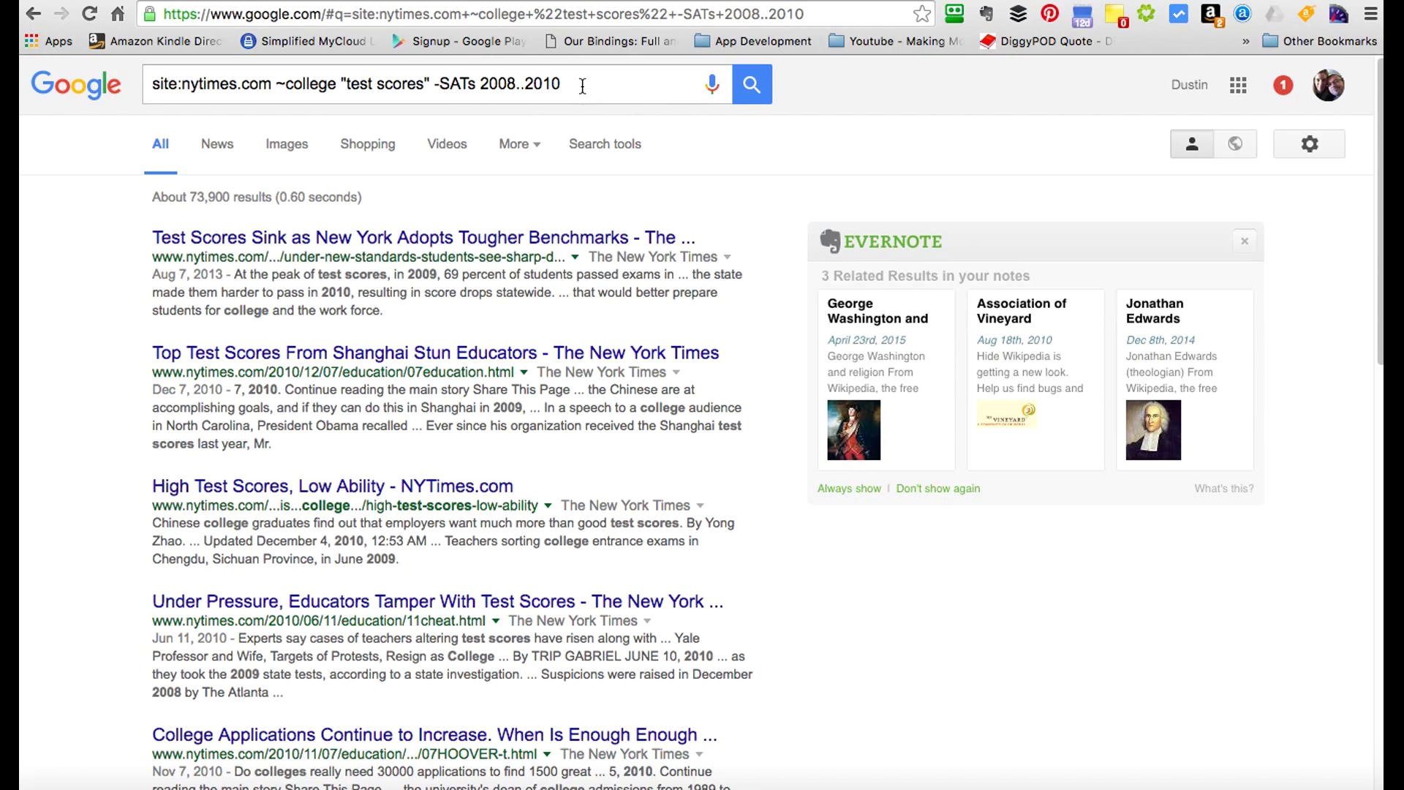
- Select the whole New York Times test-scores query in the search box
left_click_drag(583, 87, 154, 84)
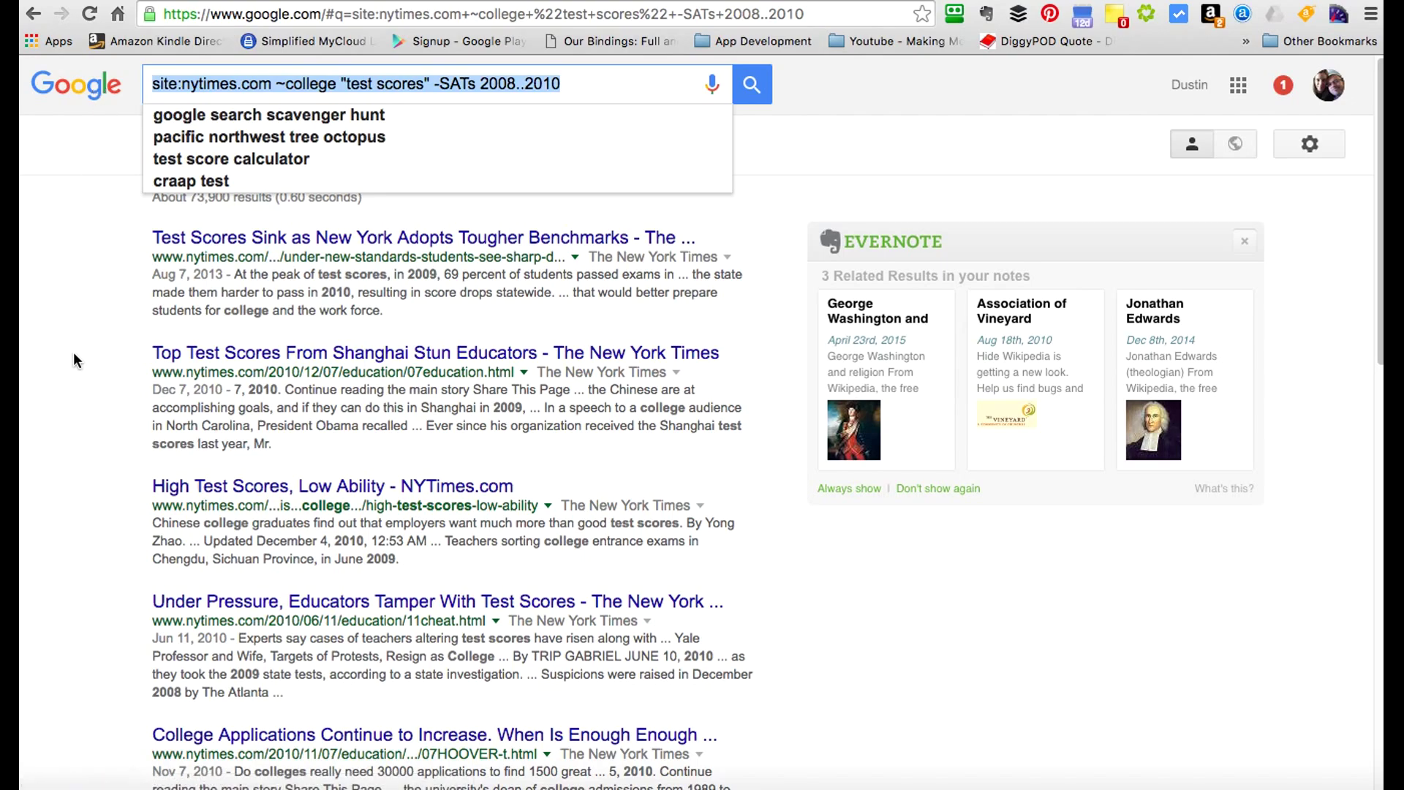
- Enter the query filetype:pdf religion intitle:change of *Americans without running it
type("filetype")
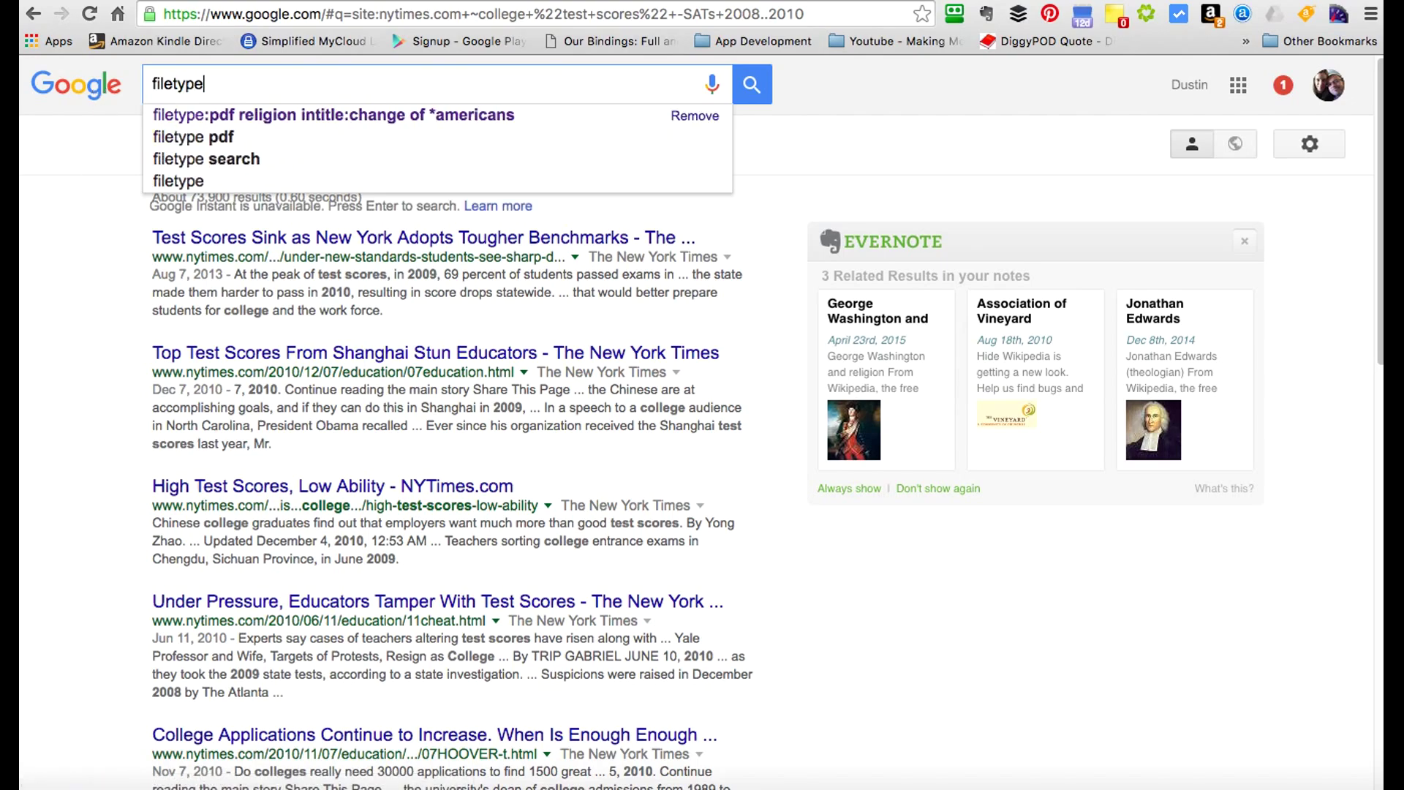
type(":pdf")
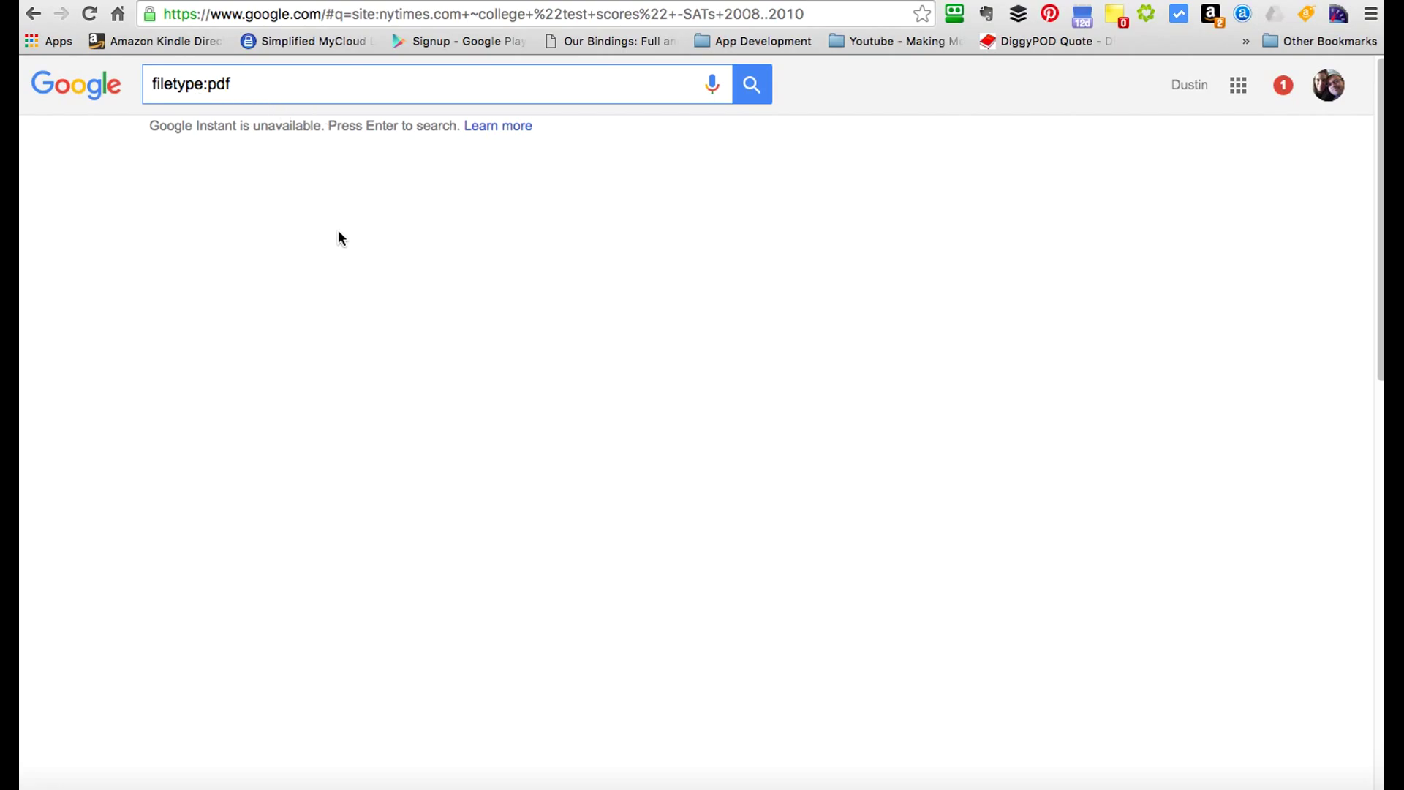
type("religion")
type("intitle:")
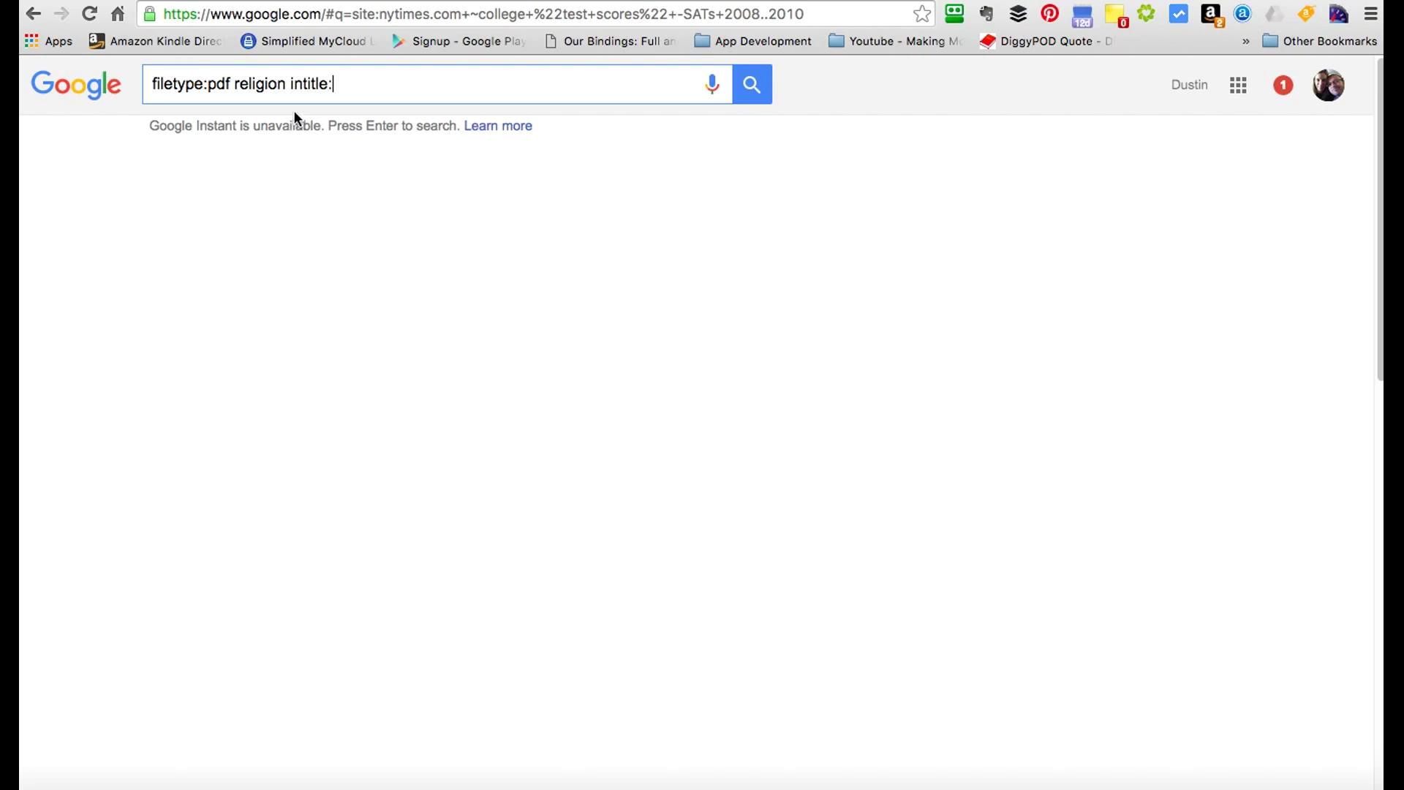
type("change of")
type("*American")
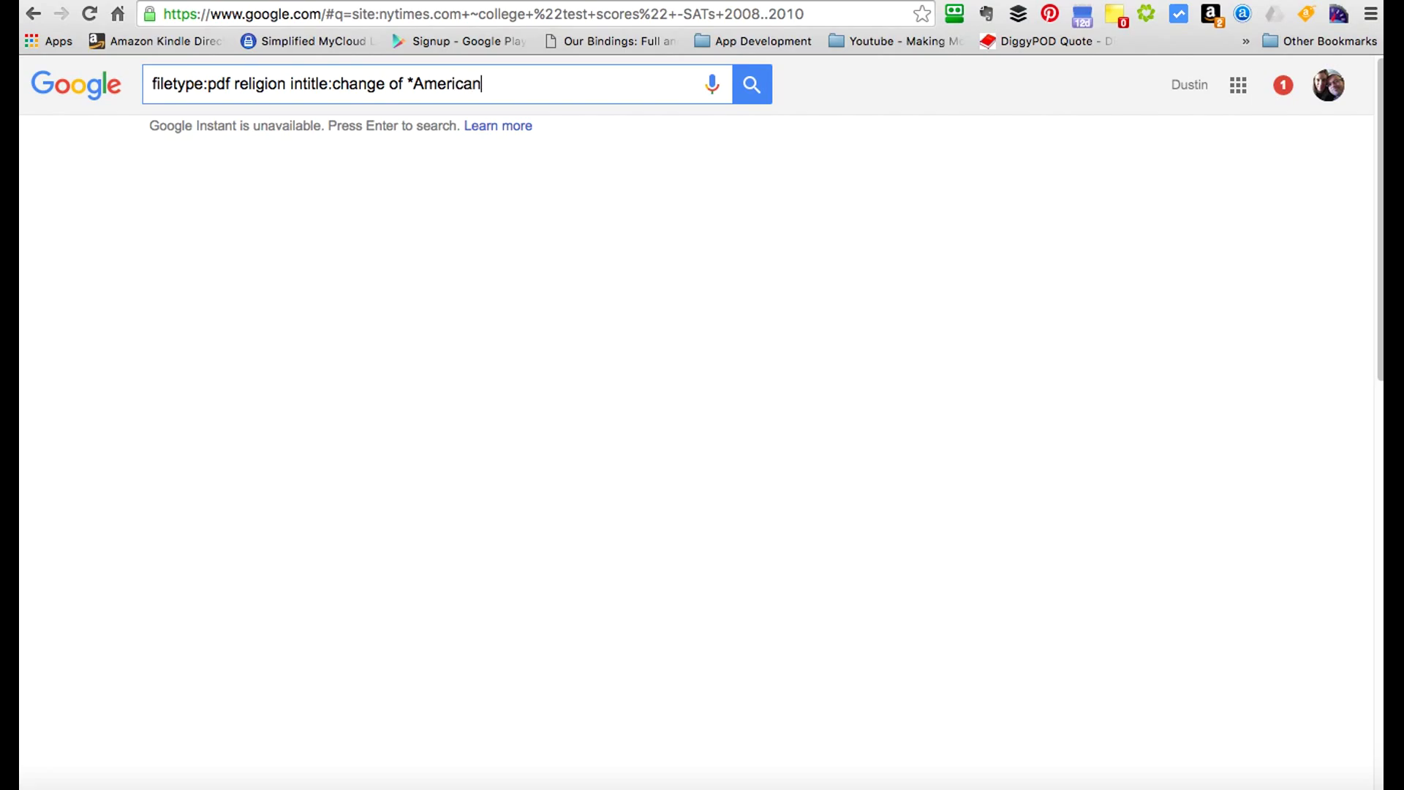
type("s")
- Run the PDF religion query, then switch to the Google Scholar home page
left_click(760, 88)
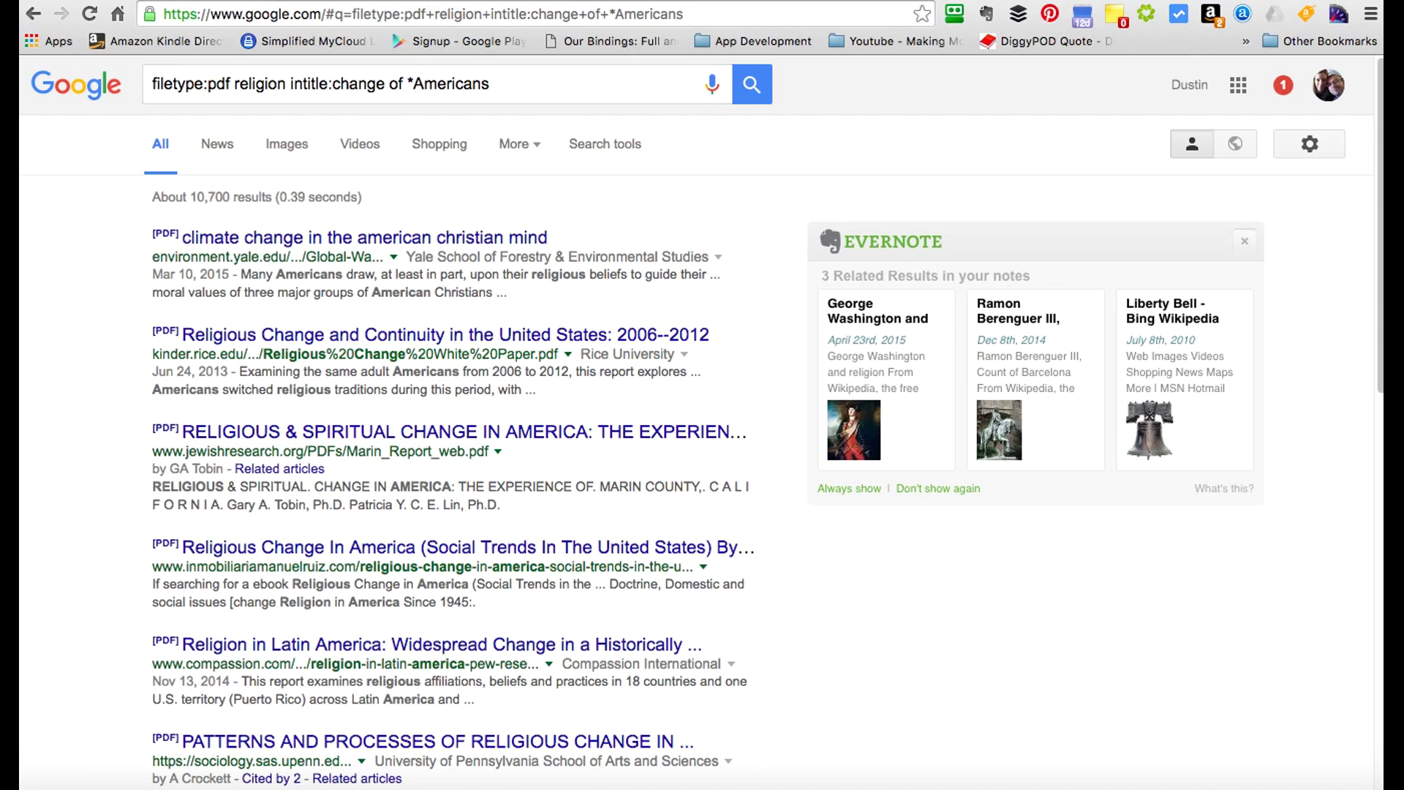
left_click(419, 2)
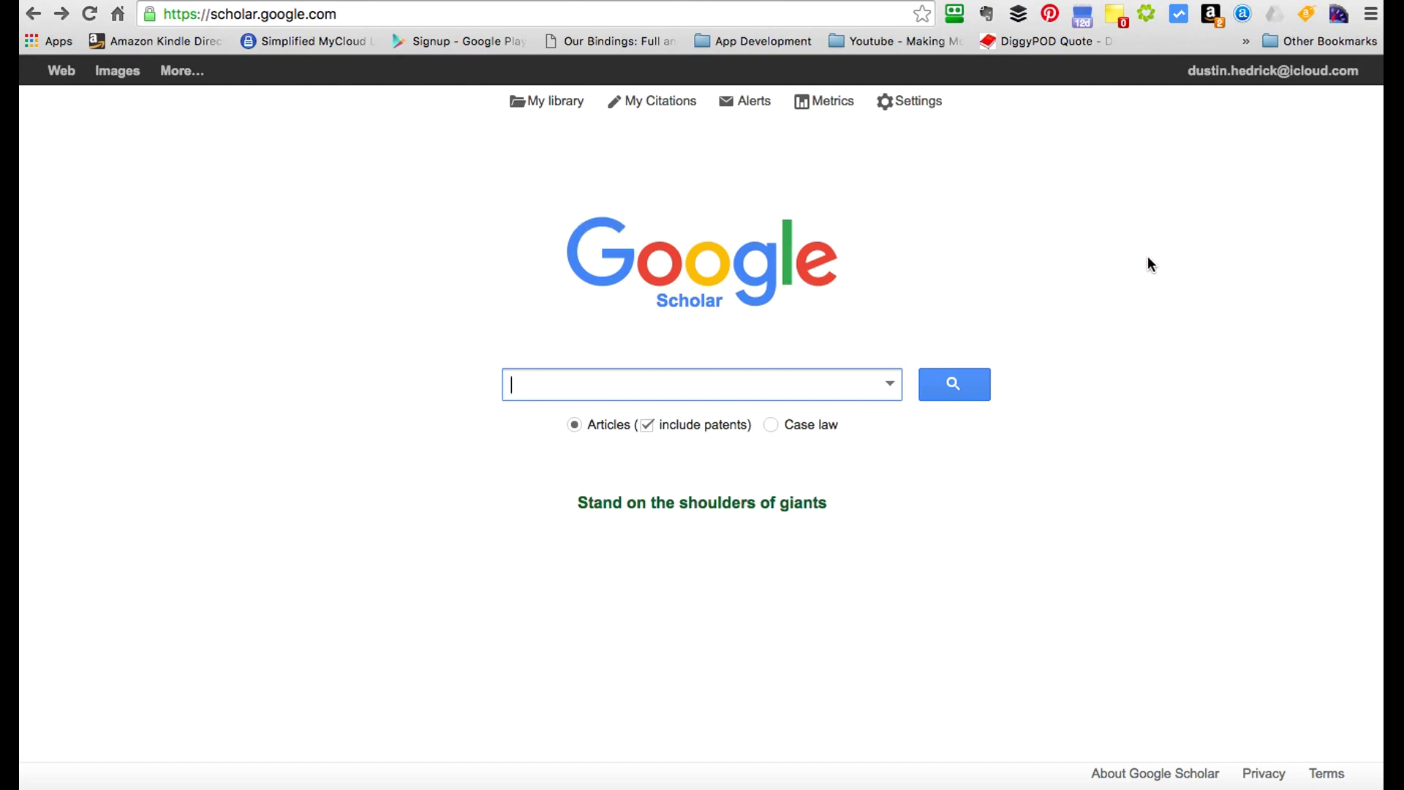
- Enter the Scholar query author:Ehrman Testament "B D", fixing the Testament typo
type("author:Ehrman")
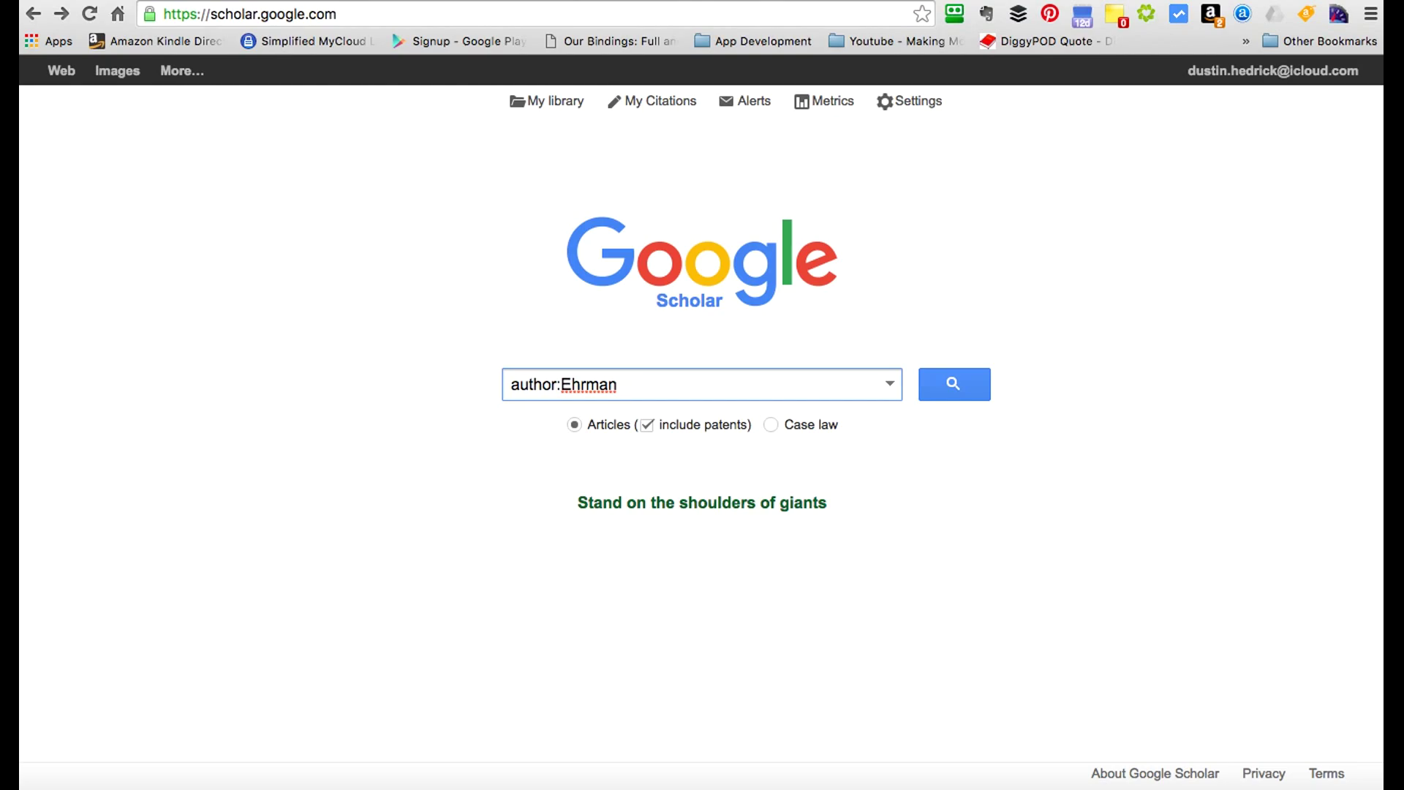
type("Testament \"B D\"")
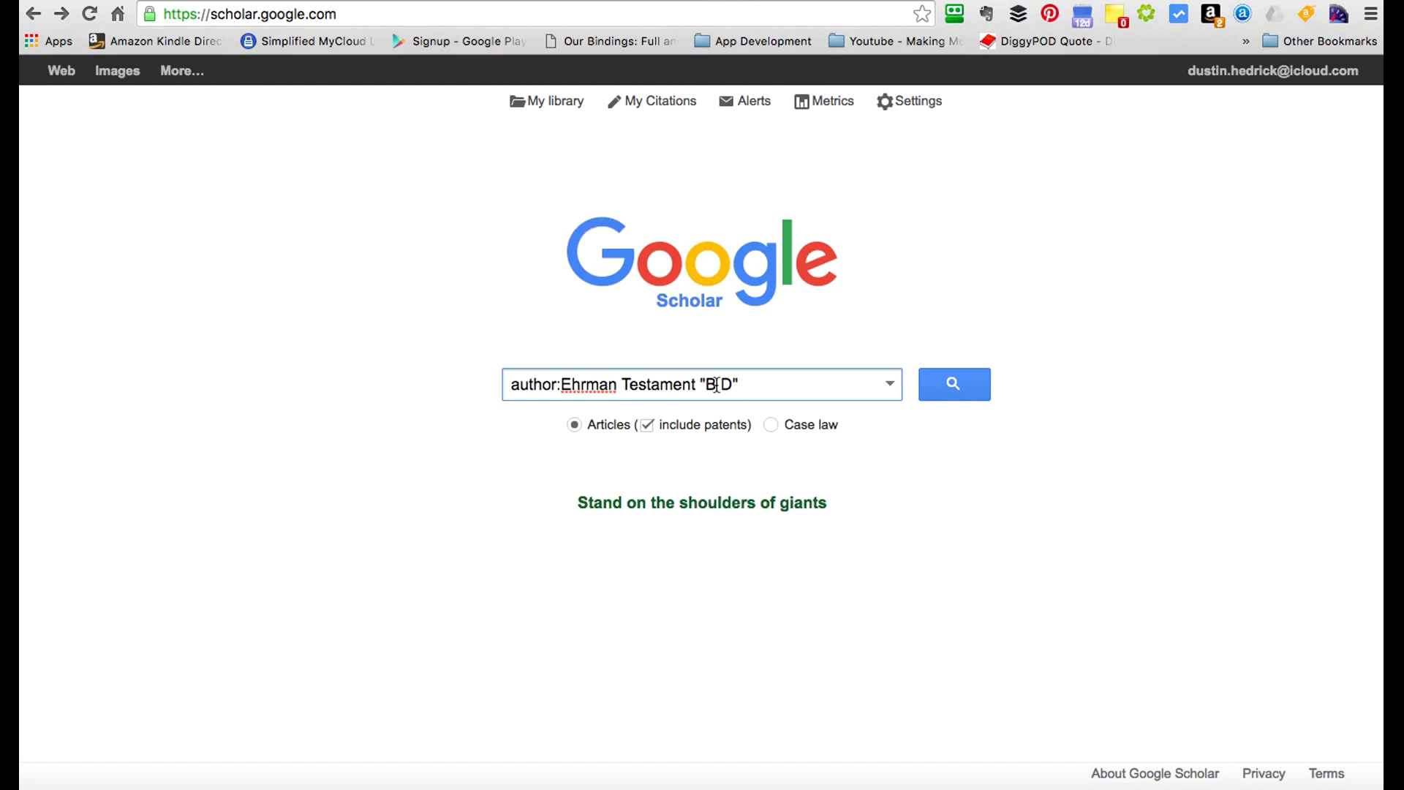
- Run the Ehrman Testament author search, then return to the PDF results and select their query
left_click(959, 385)
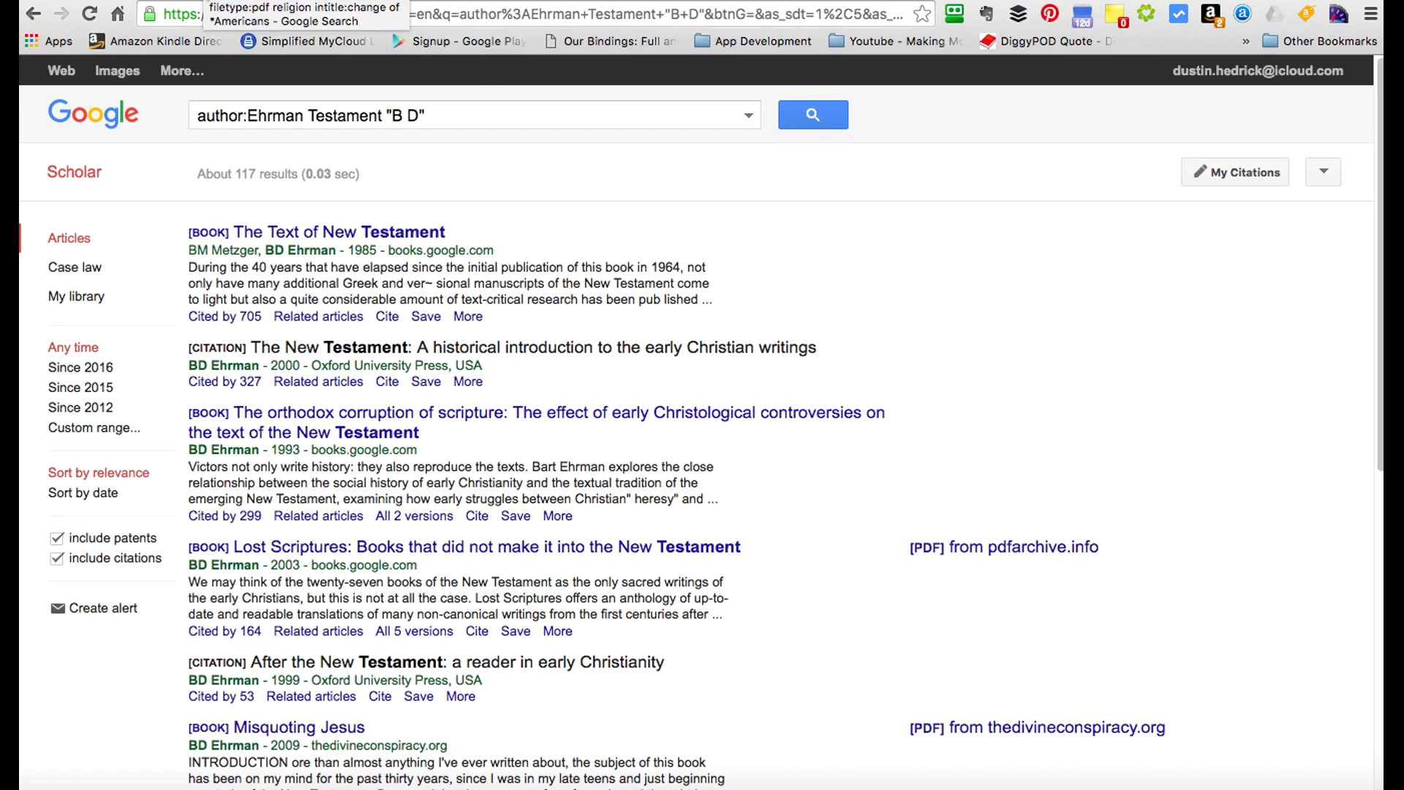
left_click(219, 0)
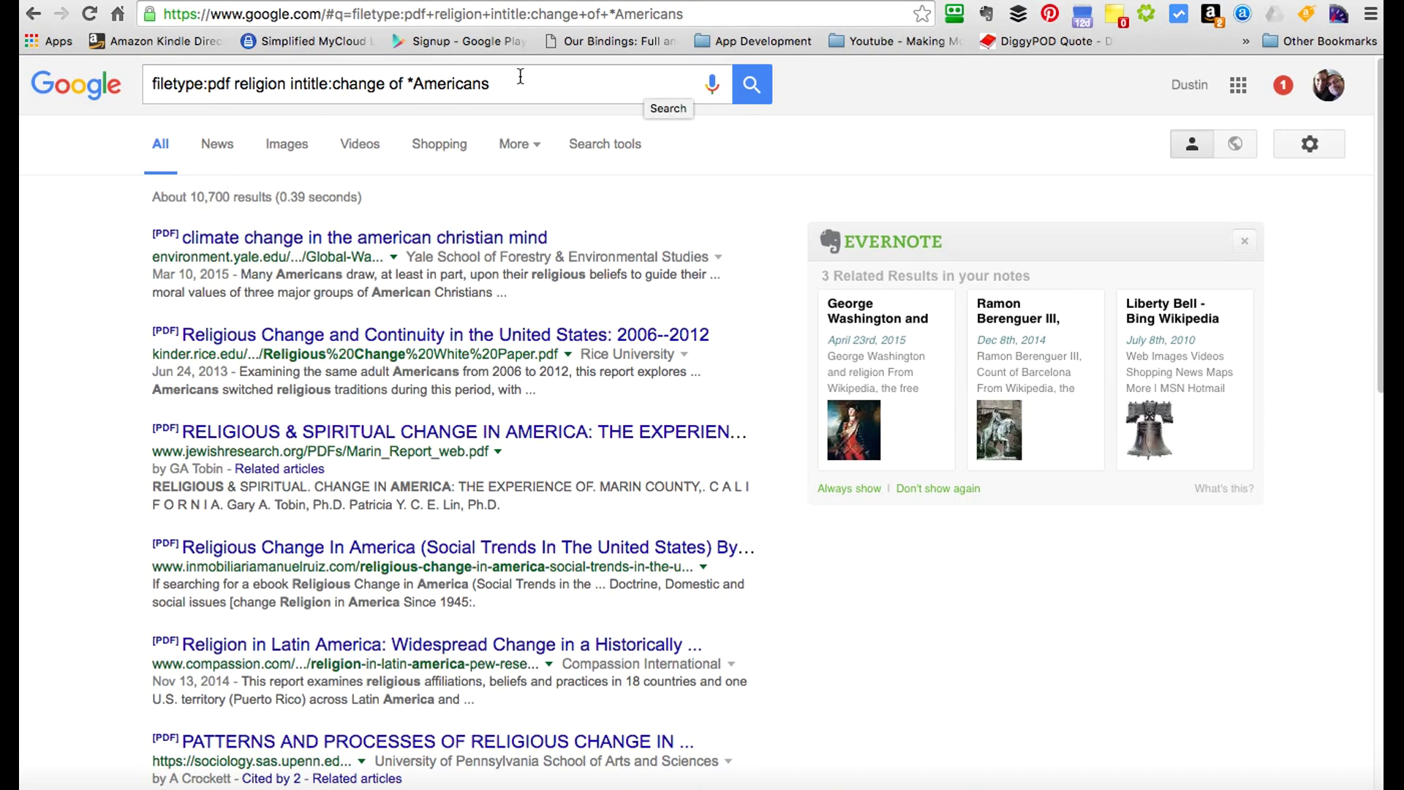
left_click_drag(520, 76, 124, 97)
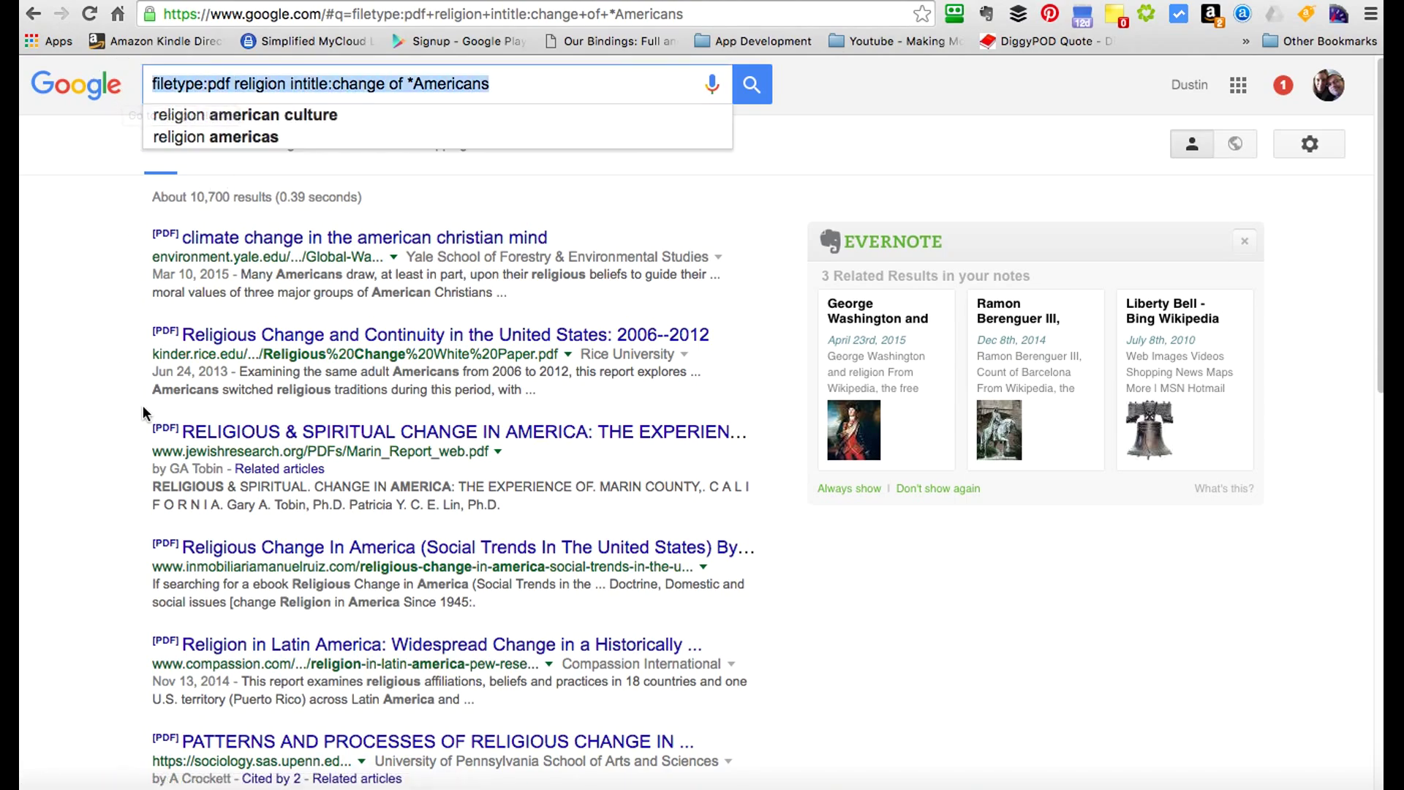
- Search define:metaphysics to show the dictionary definition card for metaphysics
type("define")
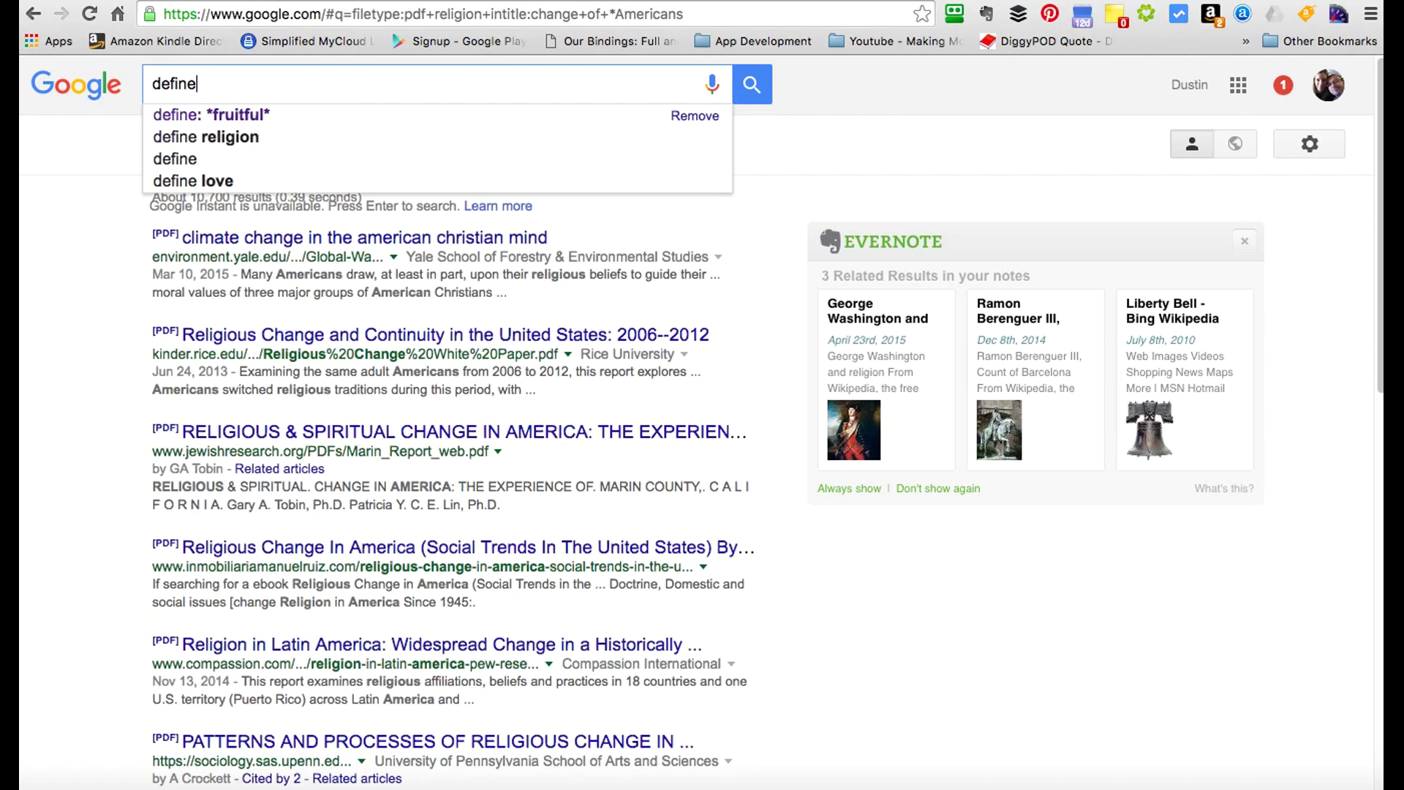
type(":m")
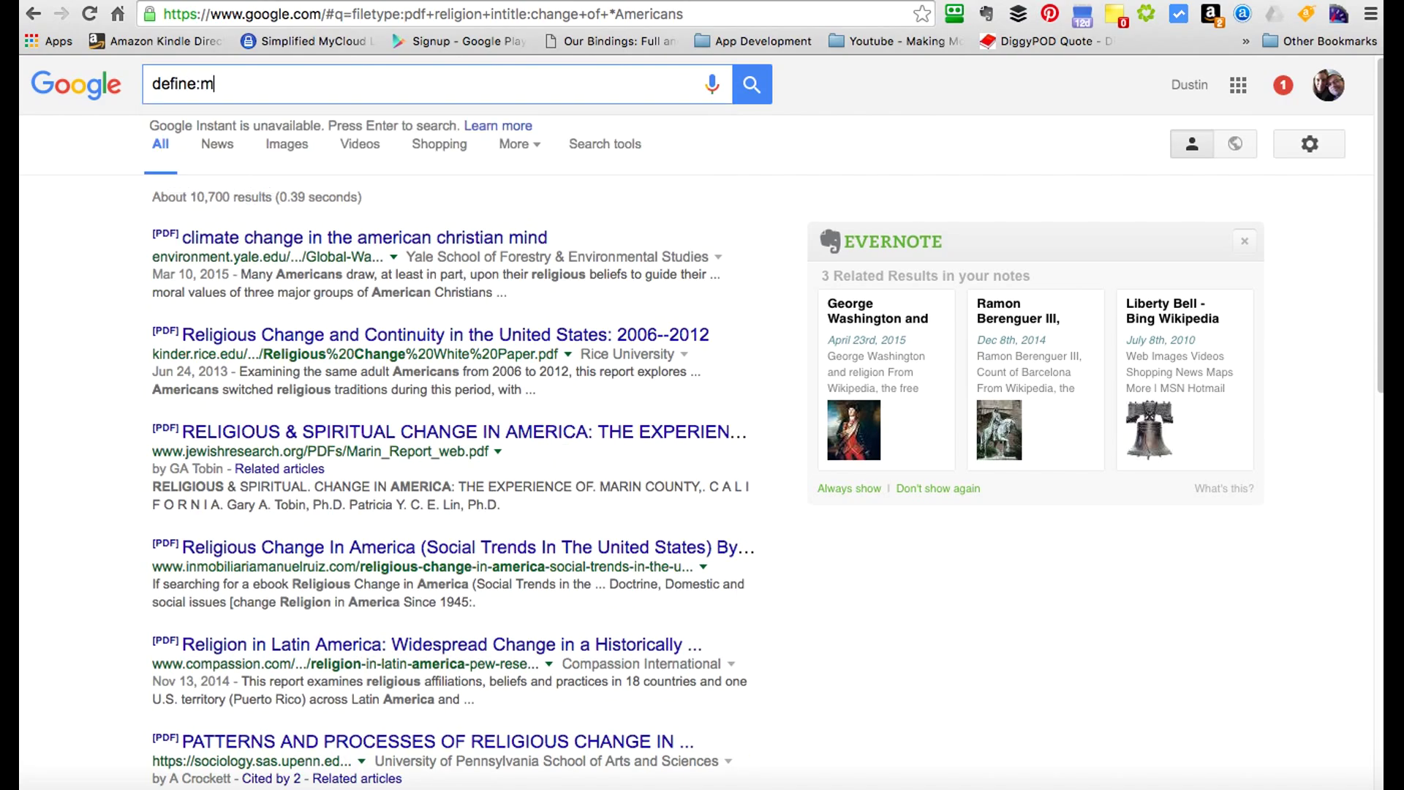
type("etaphysics")
key("Return")
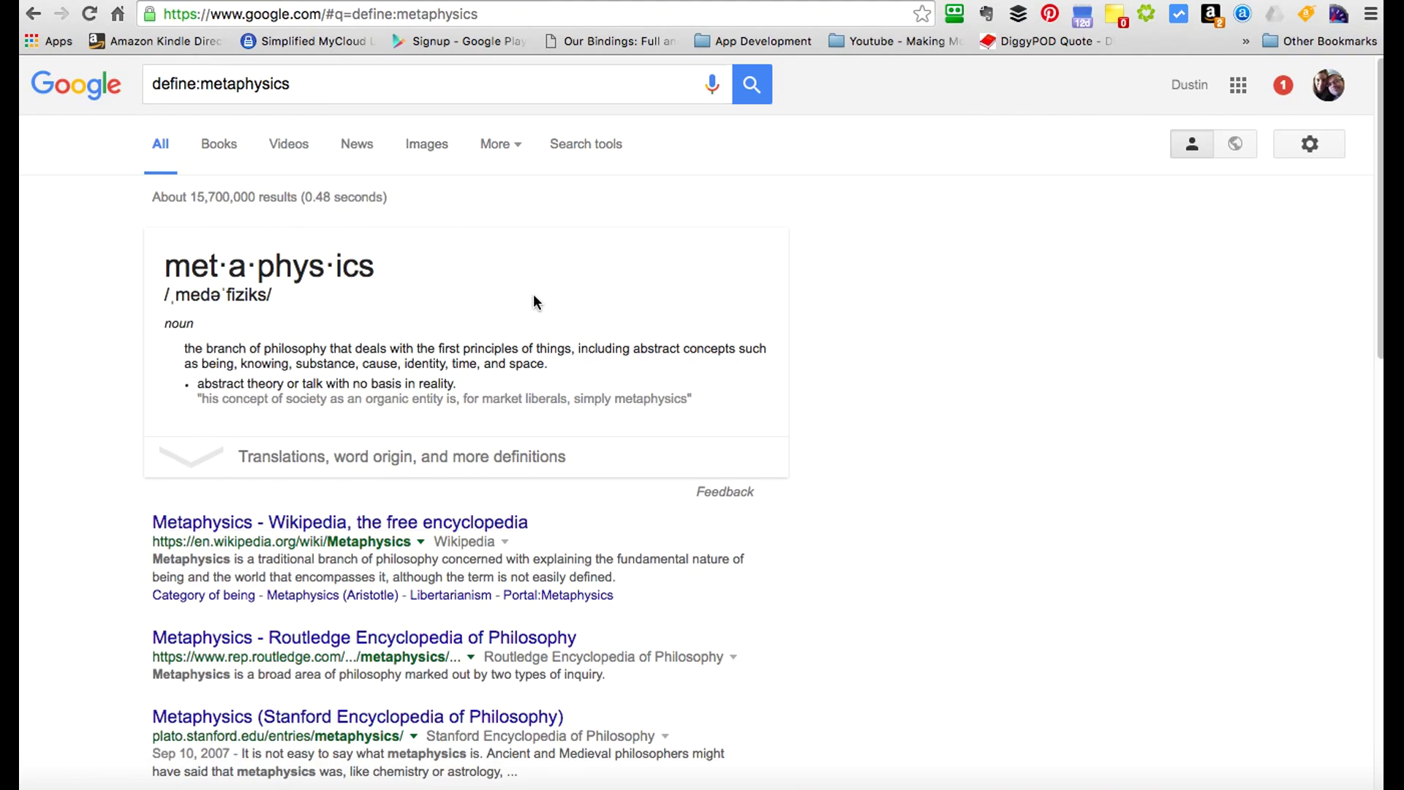
left_click_drag(313, 87, 103, 88)
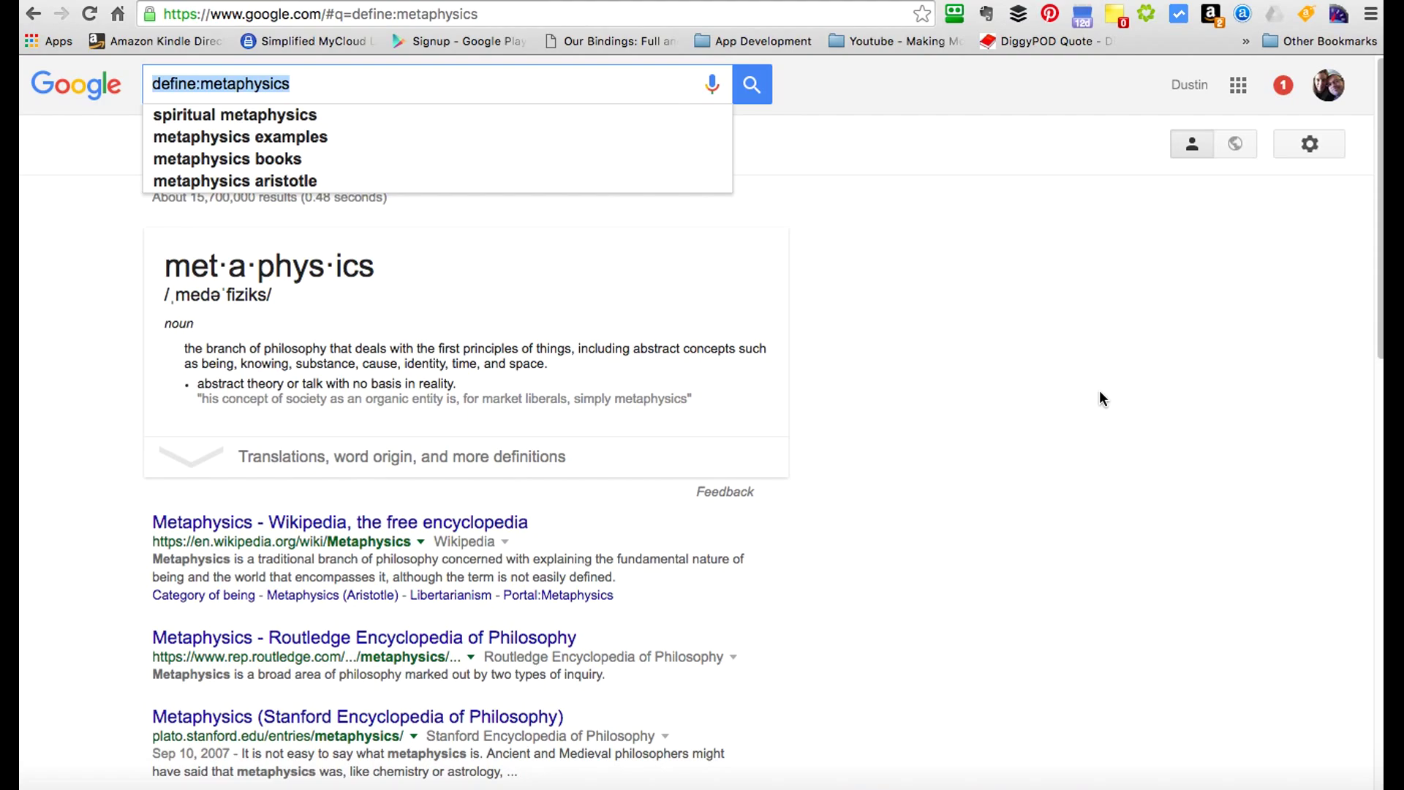
- Calculate (5*8)/6+80-5, adding the missing 8, to get 81.6666666667
type("(")
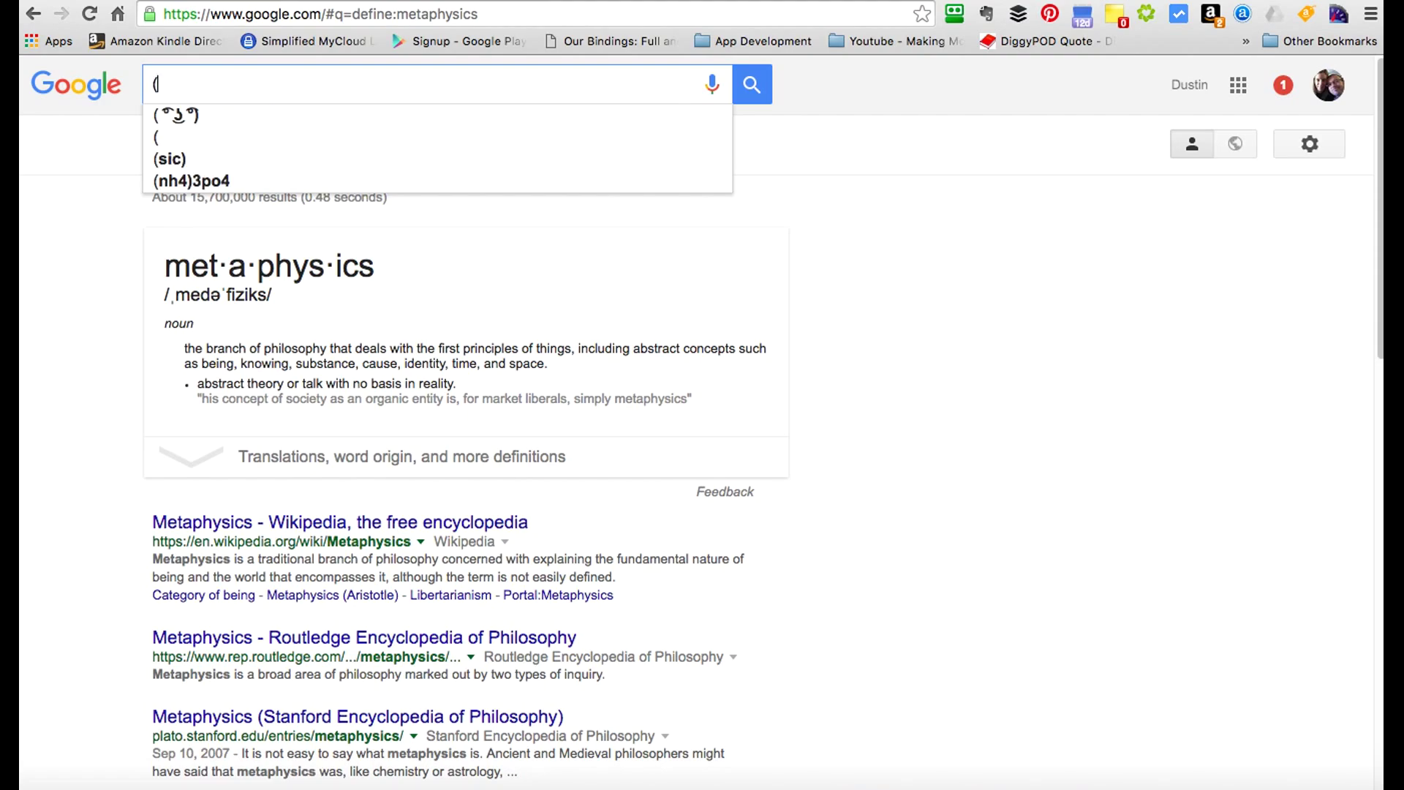
type("5")
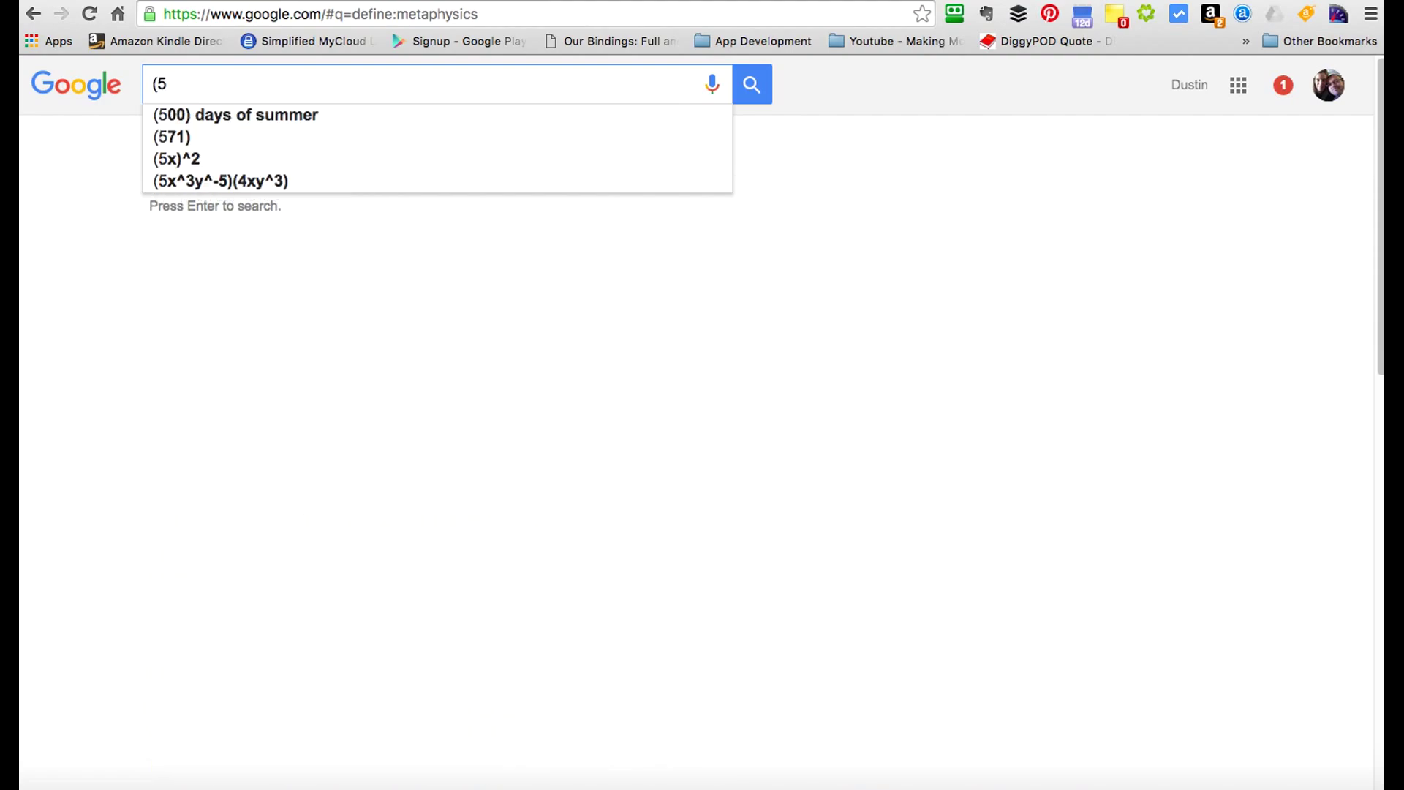
type("*)/")
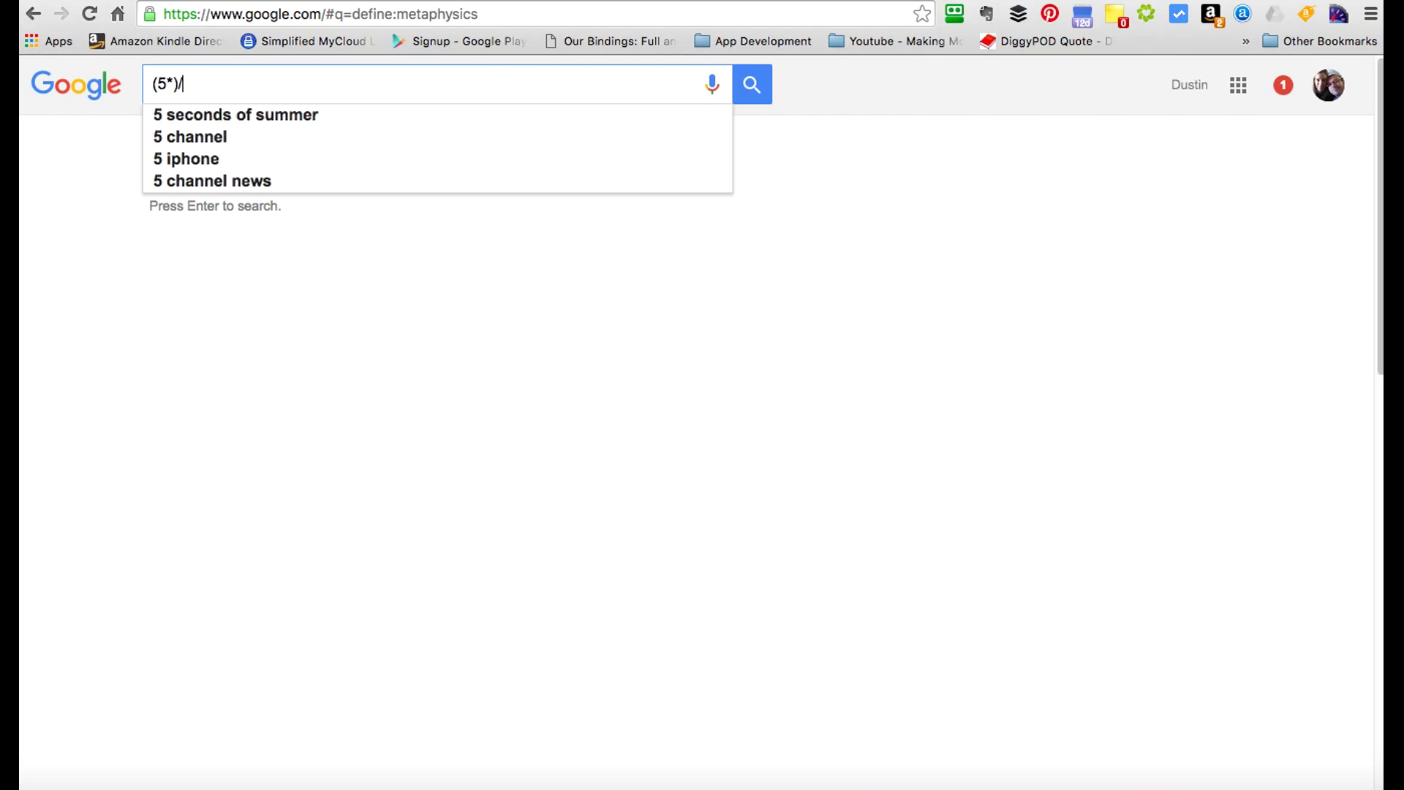
type("6+80-5")
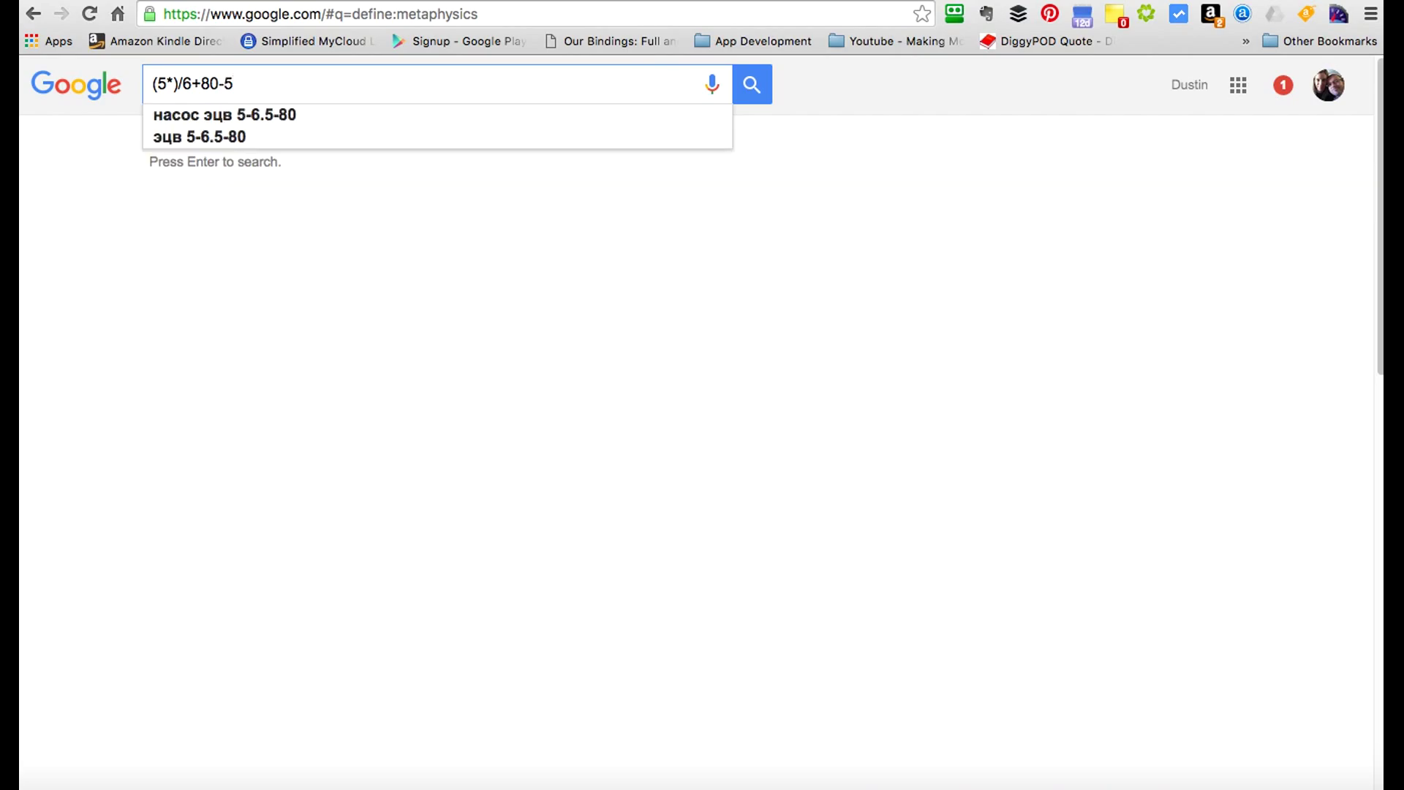
key("Return")
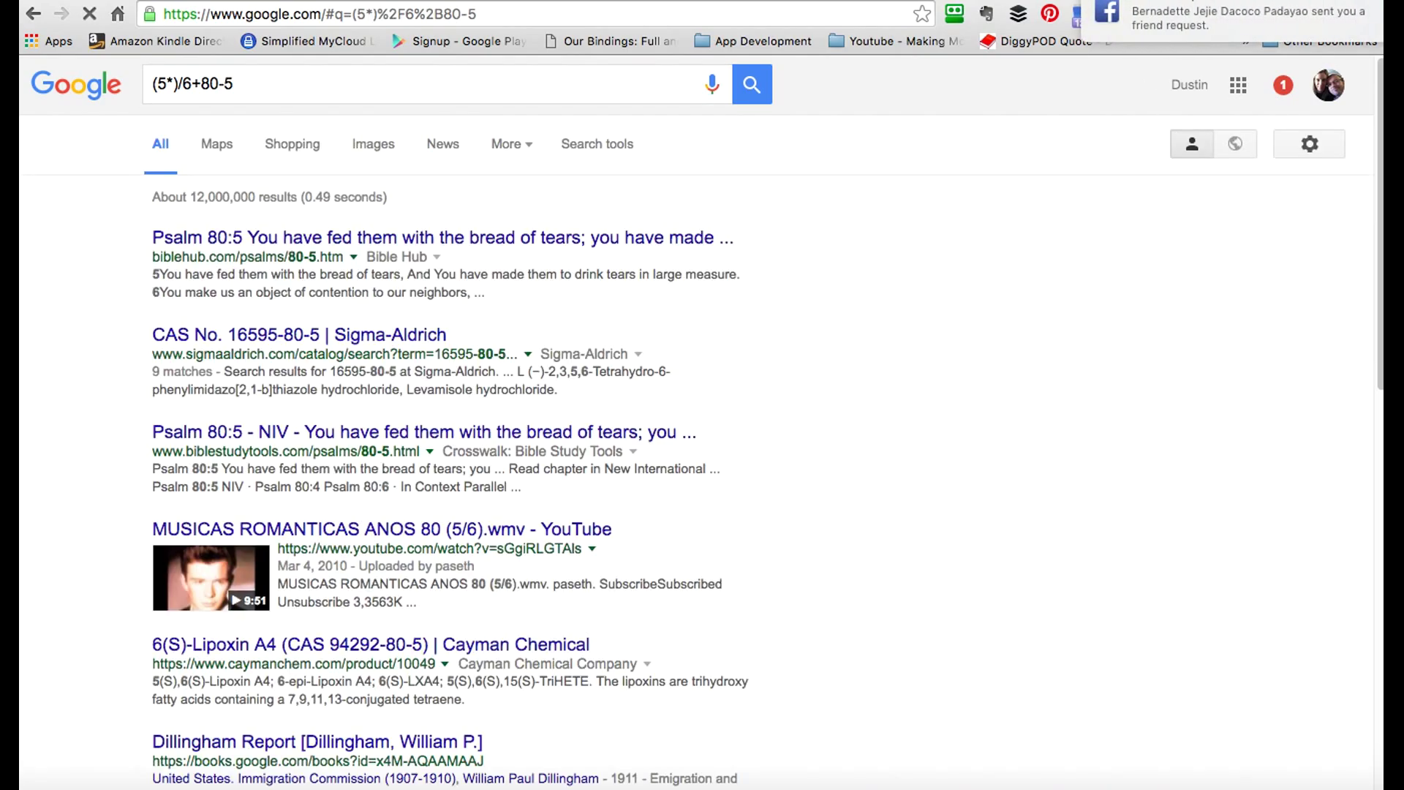
left_click(212, 83)
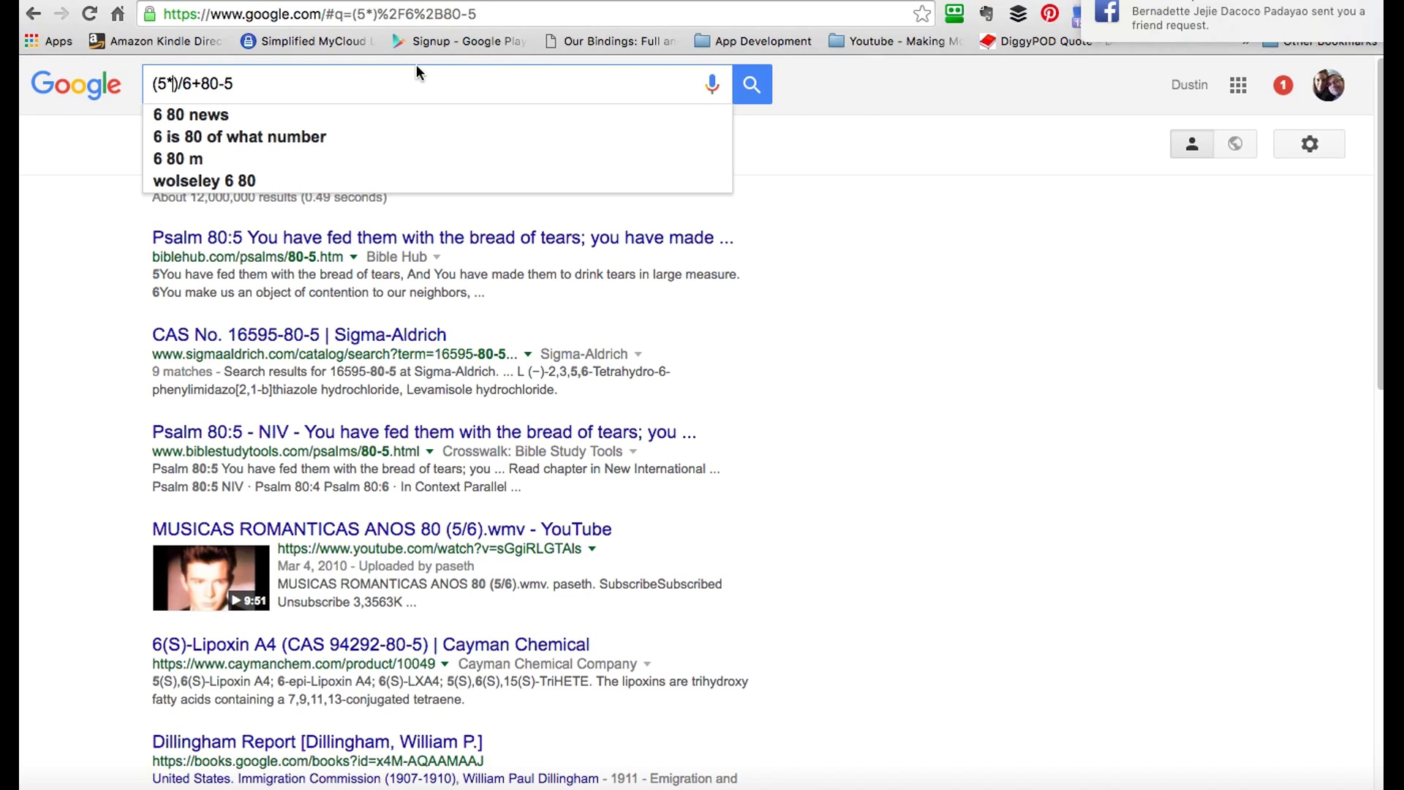
type("8")
key("Return")
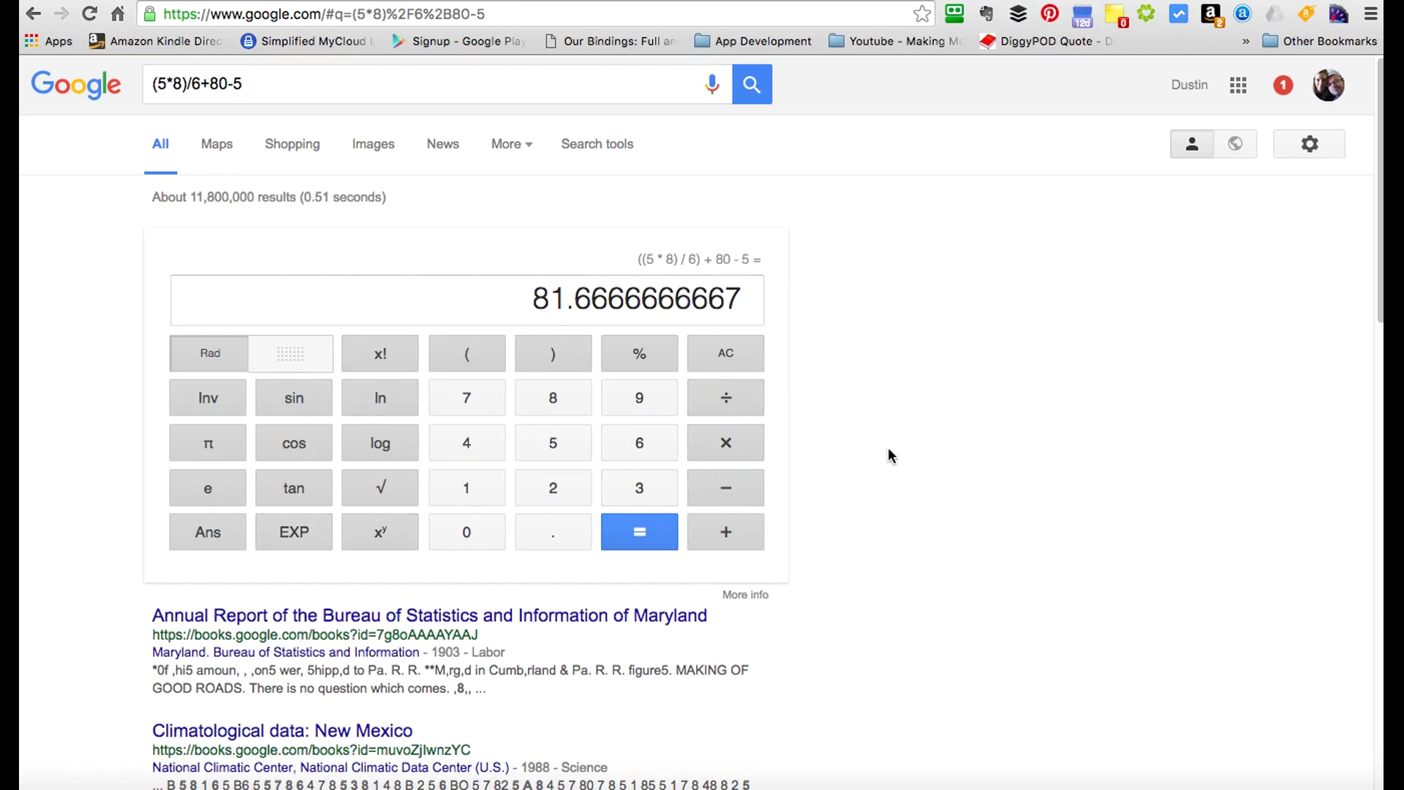
left_click_drag(313, 82, 140, 84)
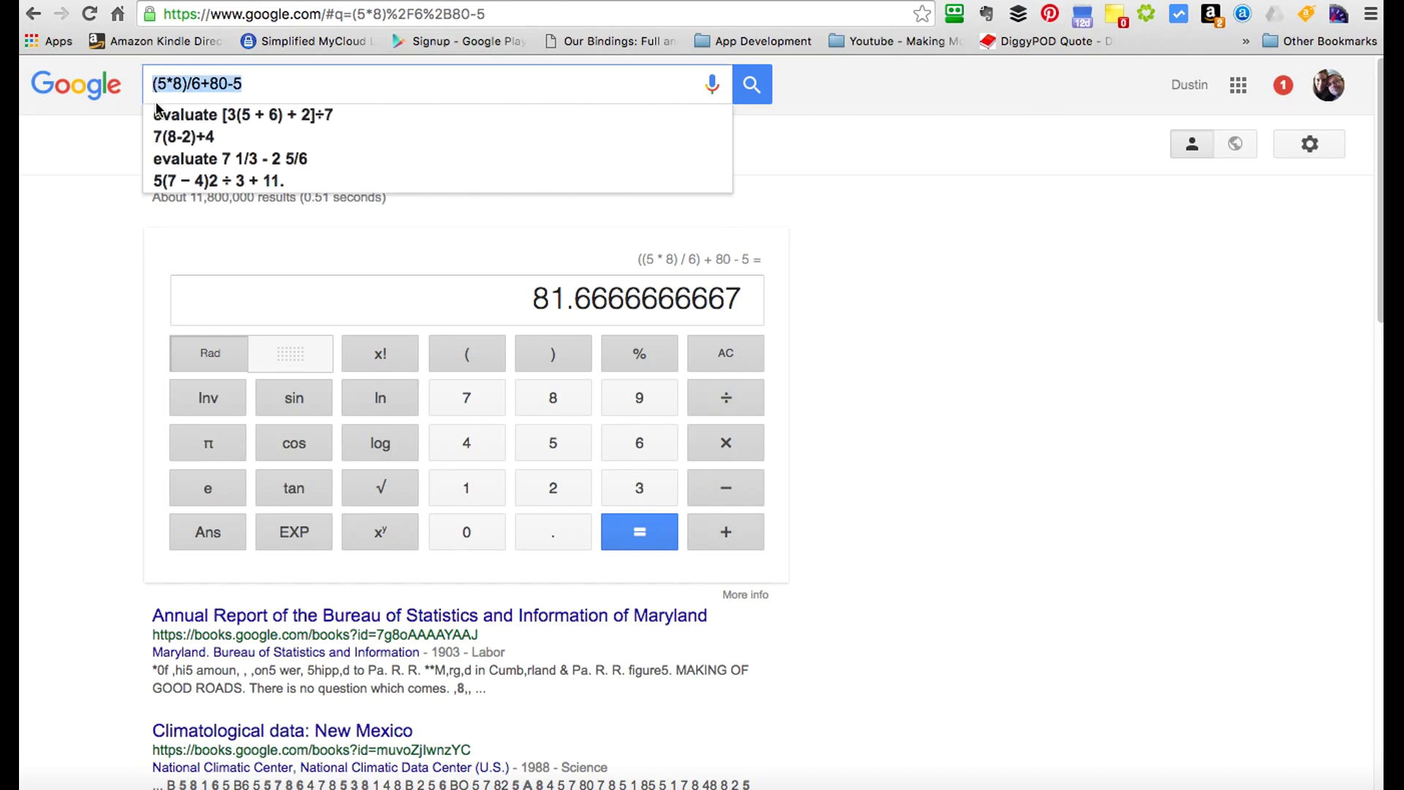
- Convert 10 miles to km (16.0934) and browse the Mile, Kilometer and Length lists unchanged
type("10 ")
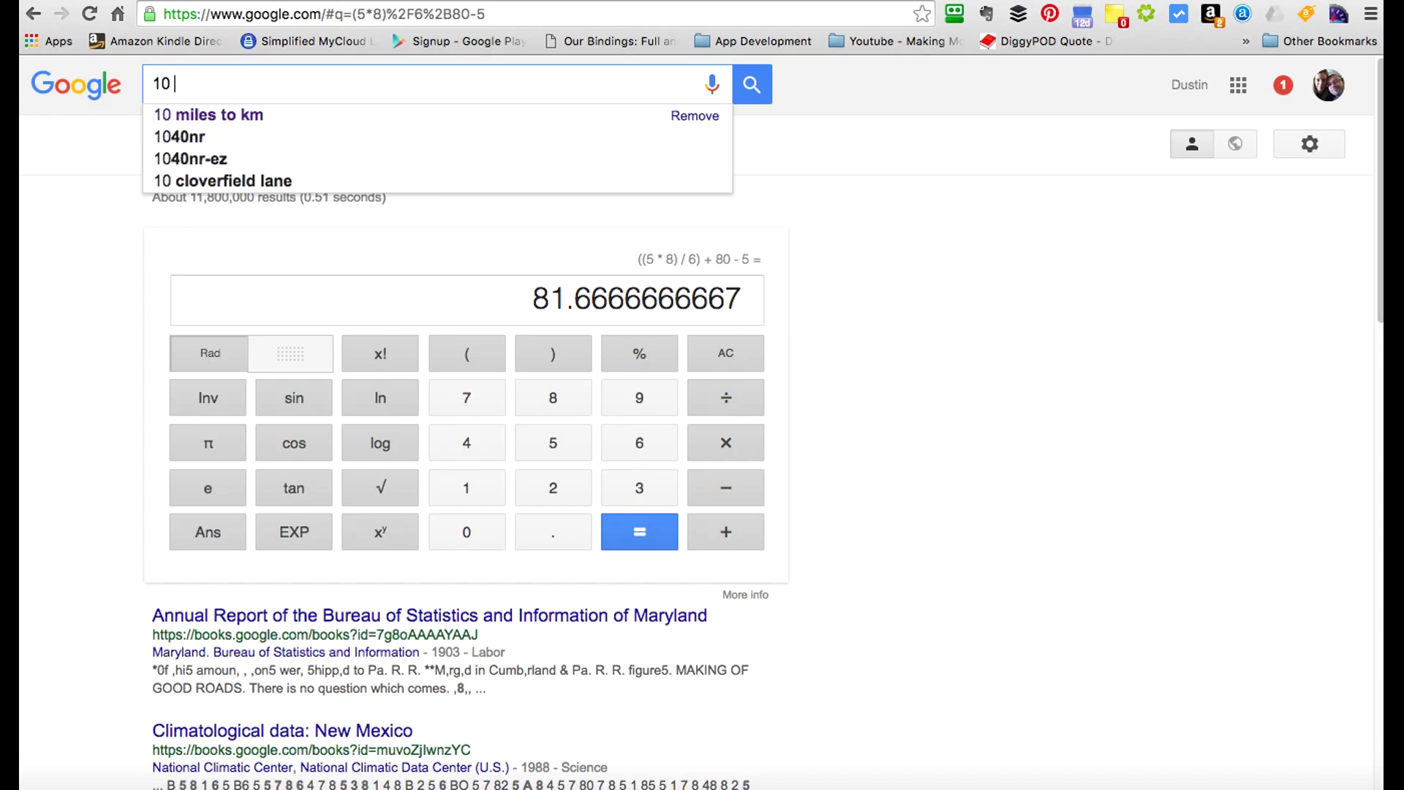
type("miles to km")
key("Return")
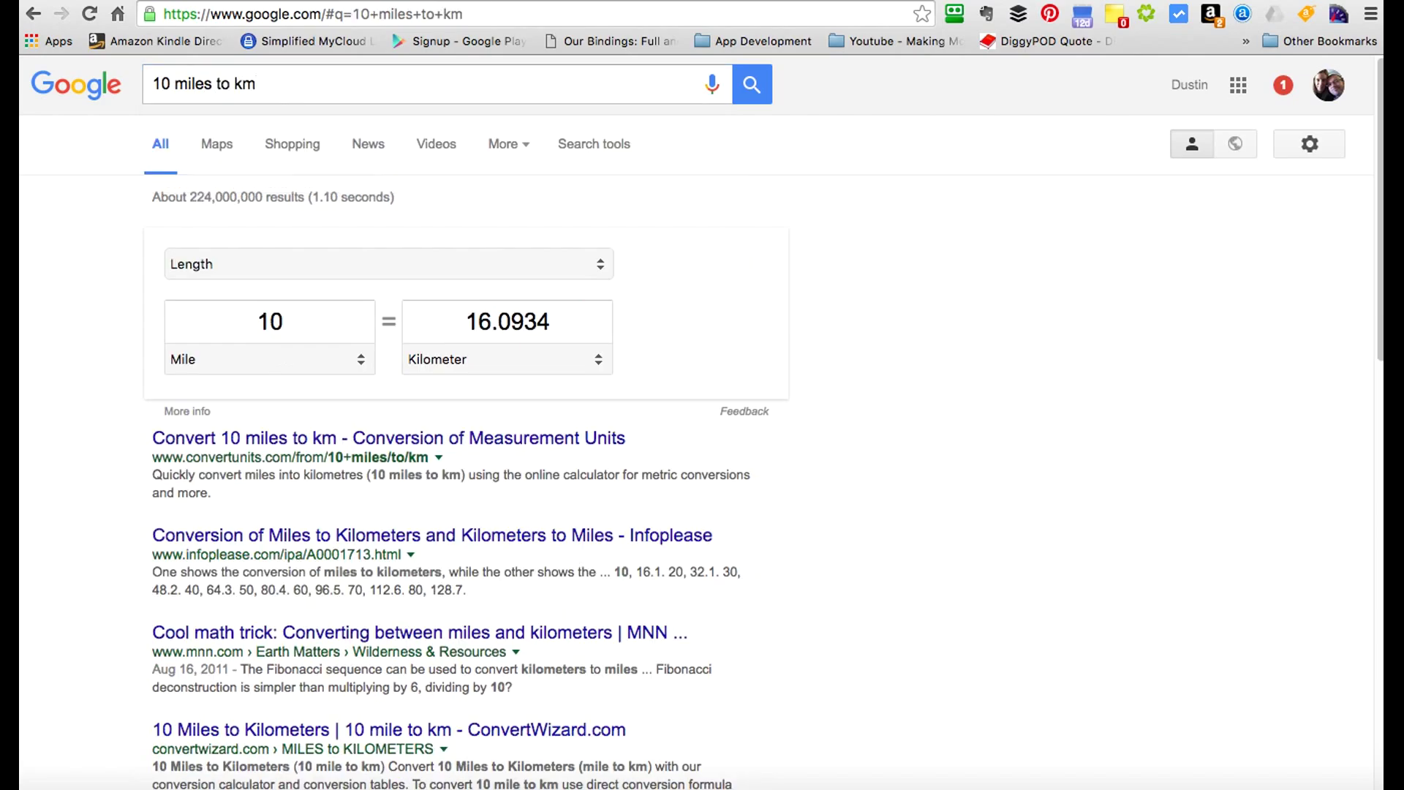
left_click(358, 368)
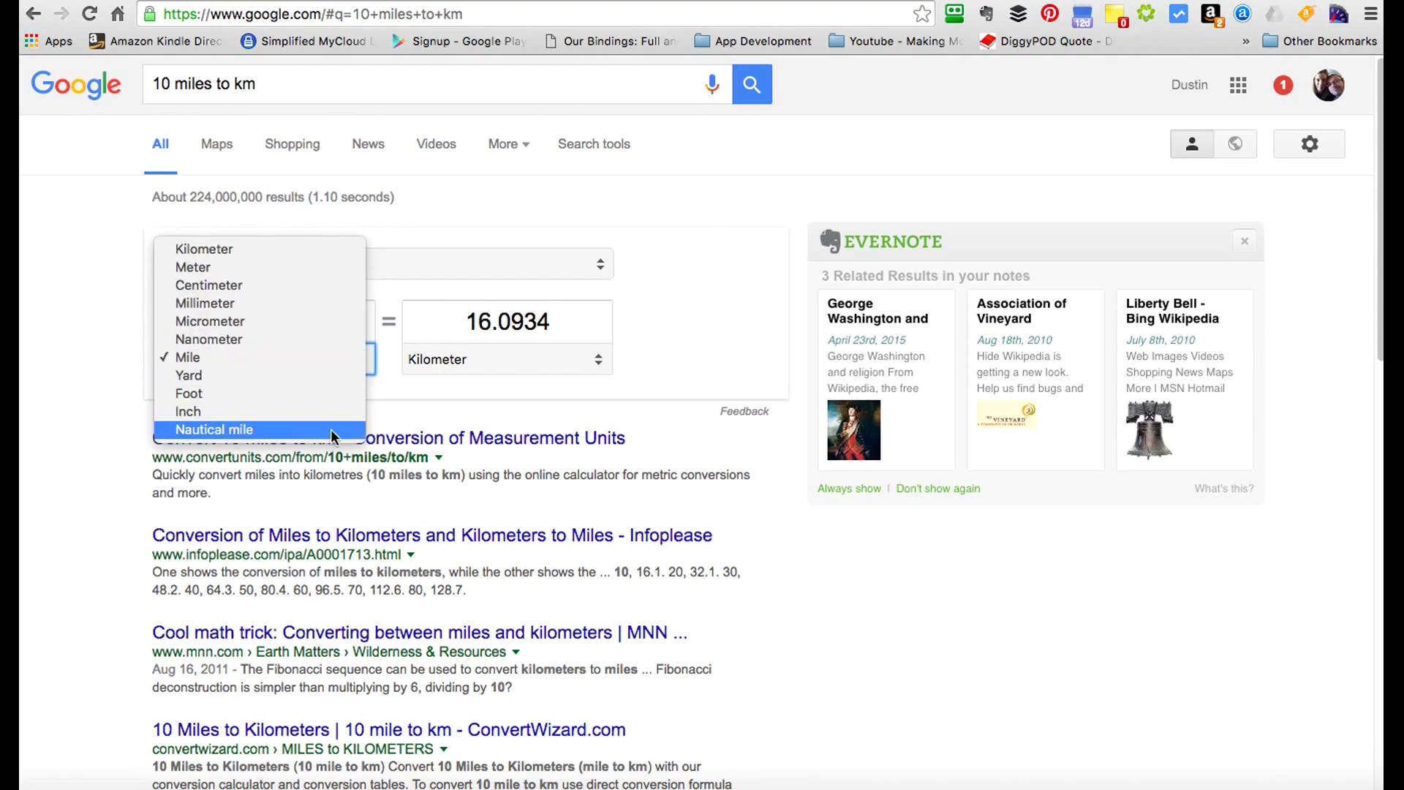
left_click(582, 358)
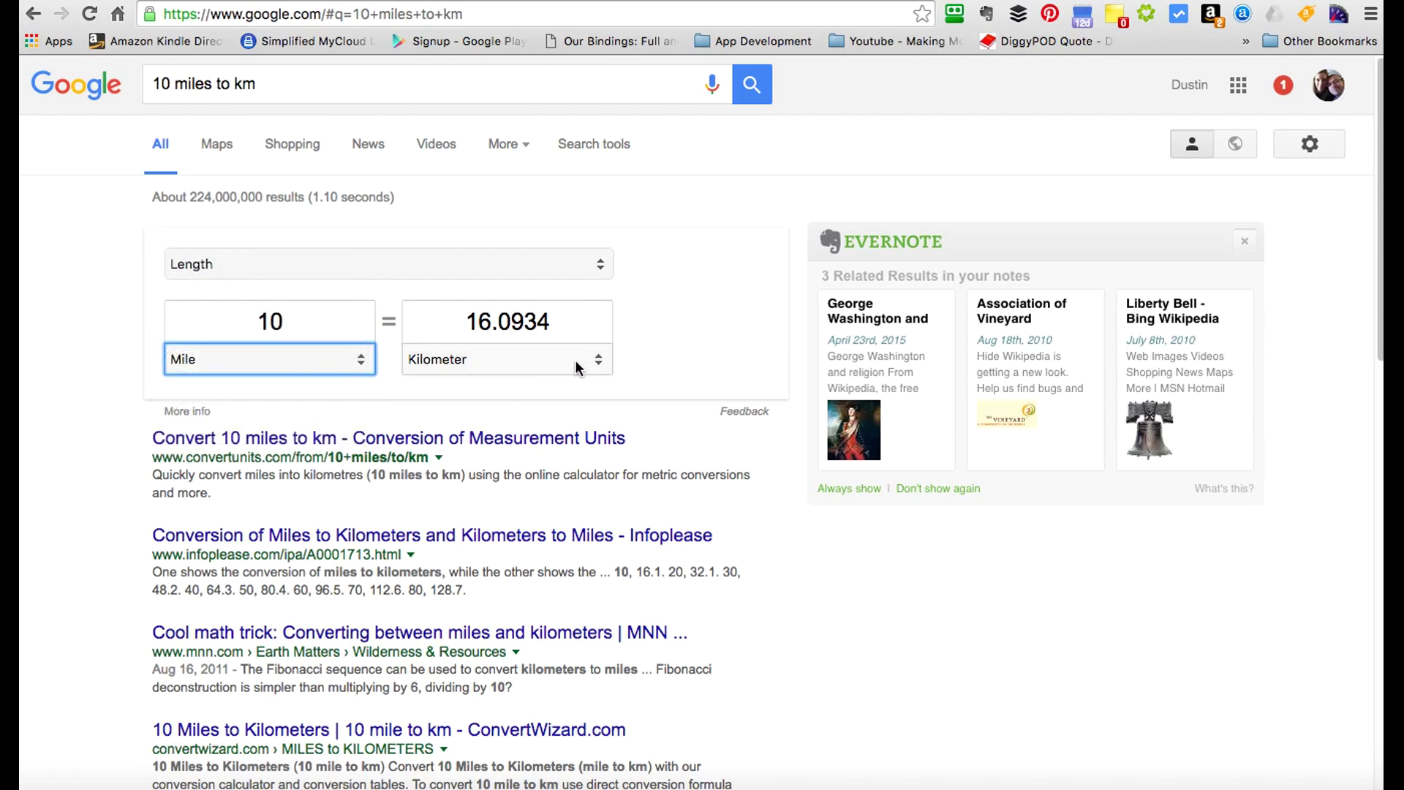
left_click(575, 360)
left_click(741, 264)
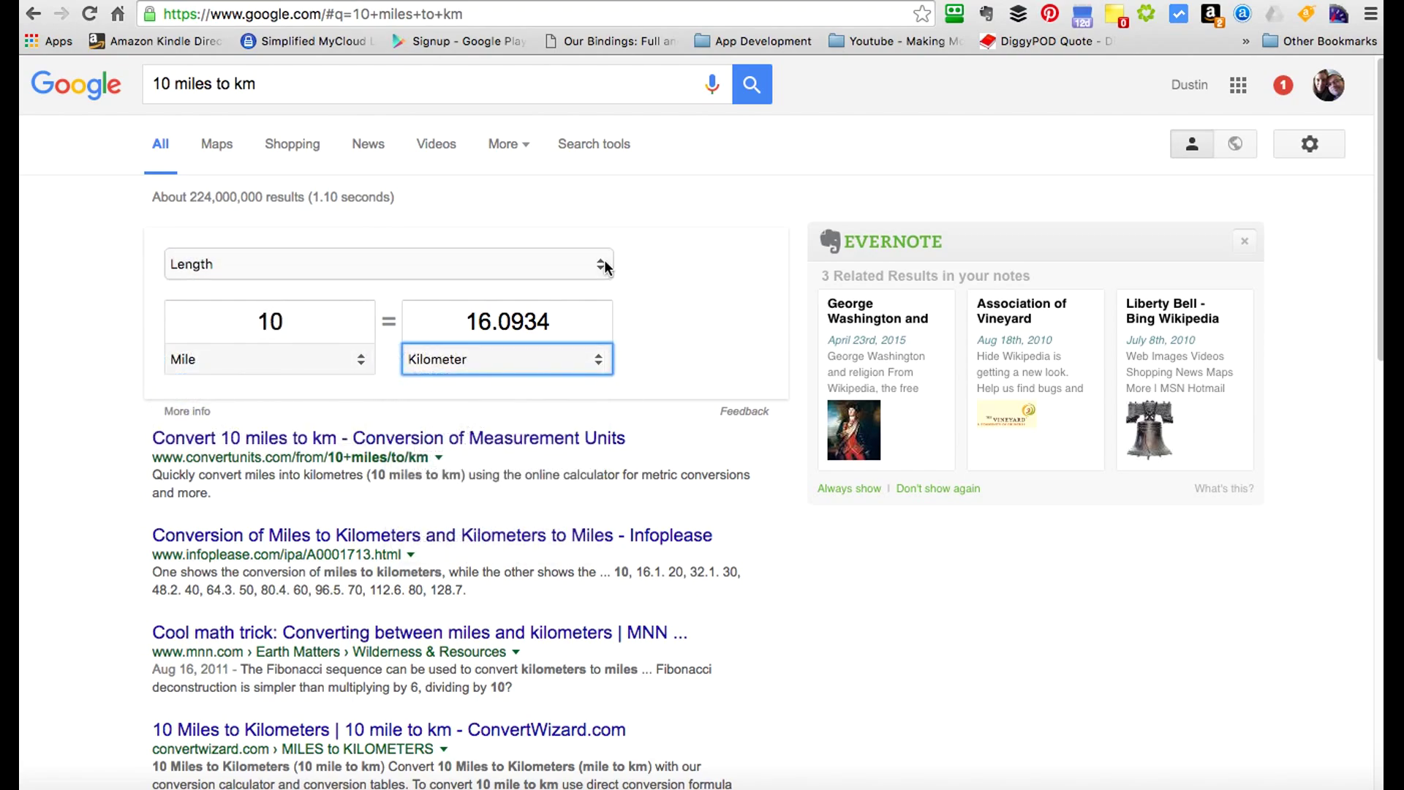
left_click(604, 261)
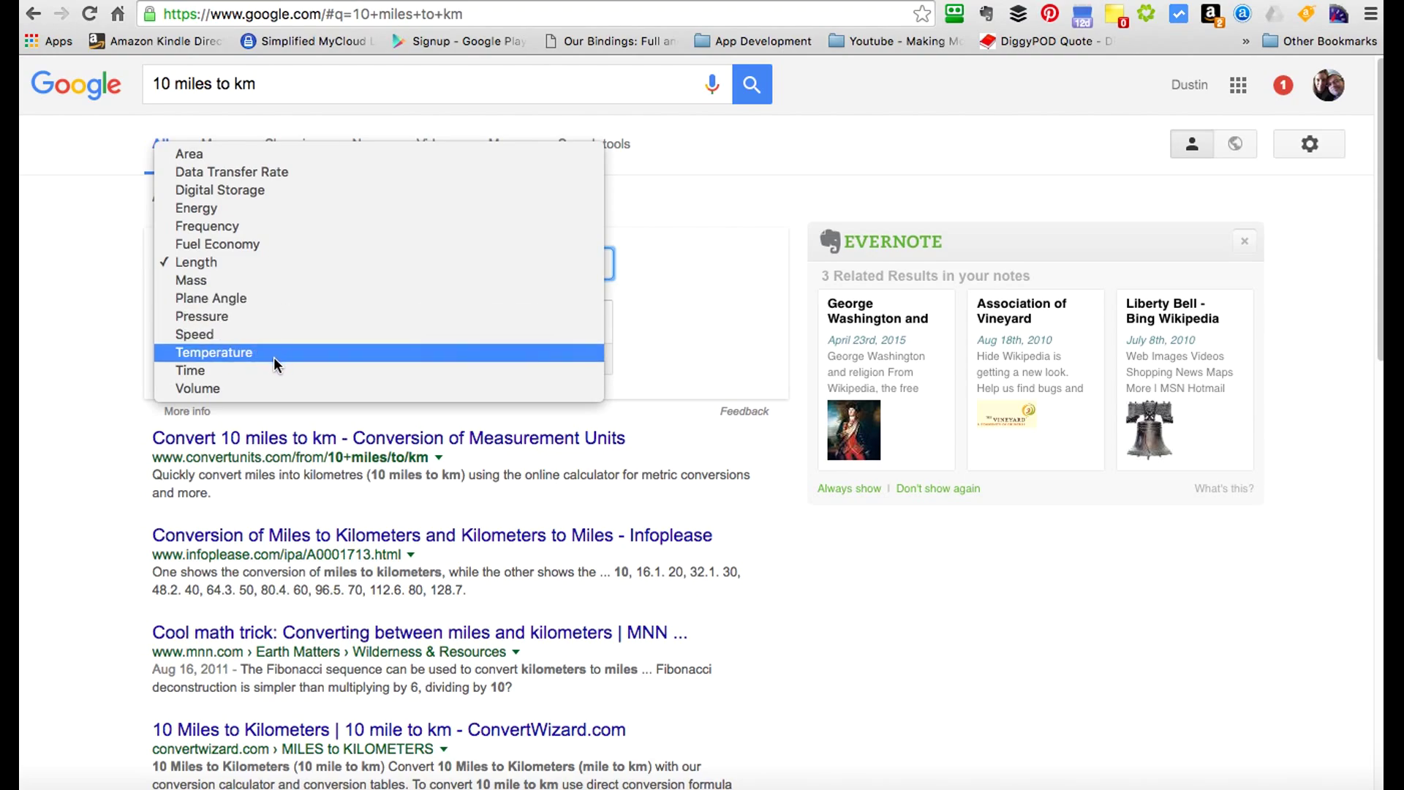
left_click(107, 314)
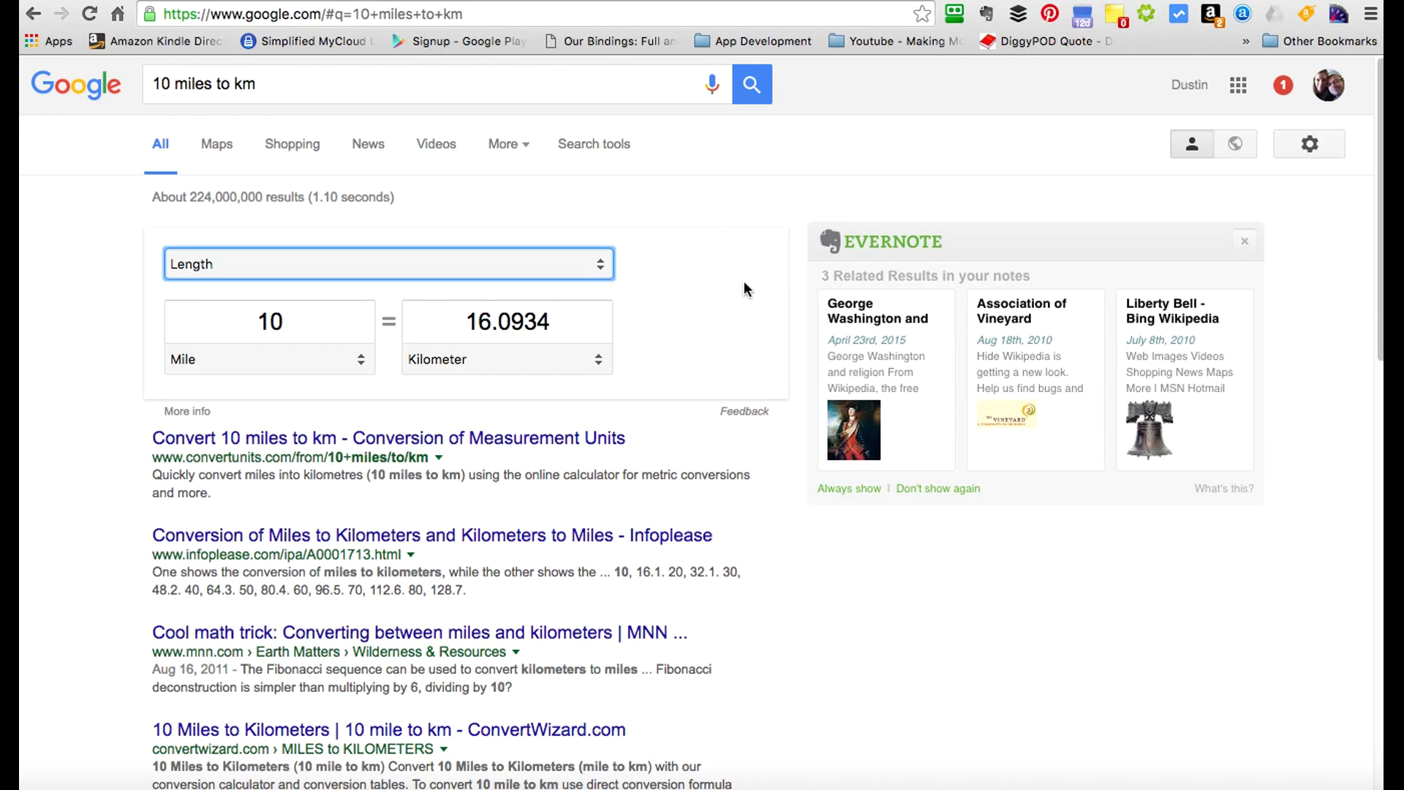
- Screenshot the full page showing 10 miles = 16.0934 km
key("super+shift+4")
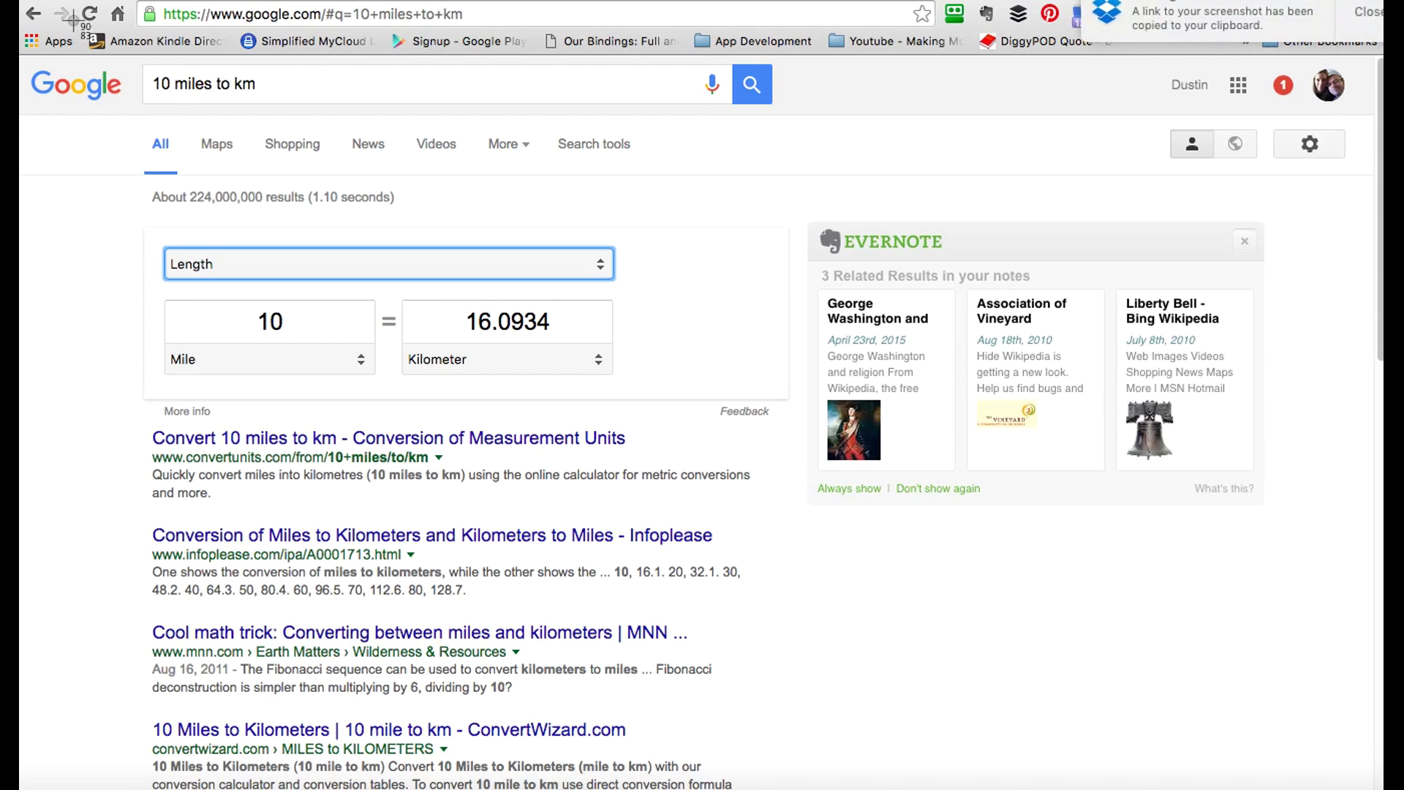
left_click_drag(130, 51, 1346, 753)
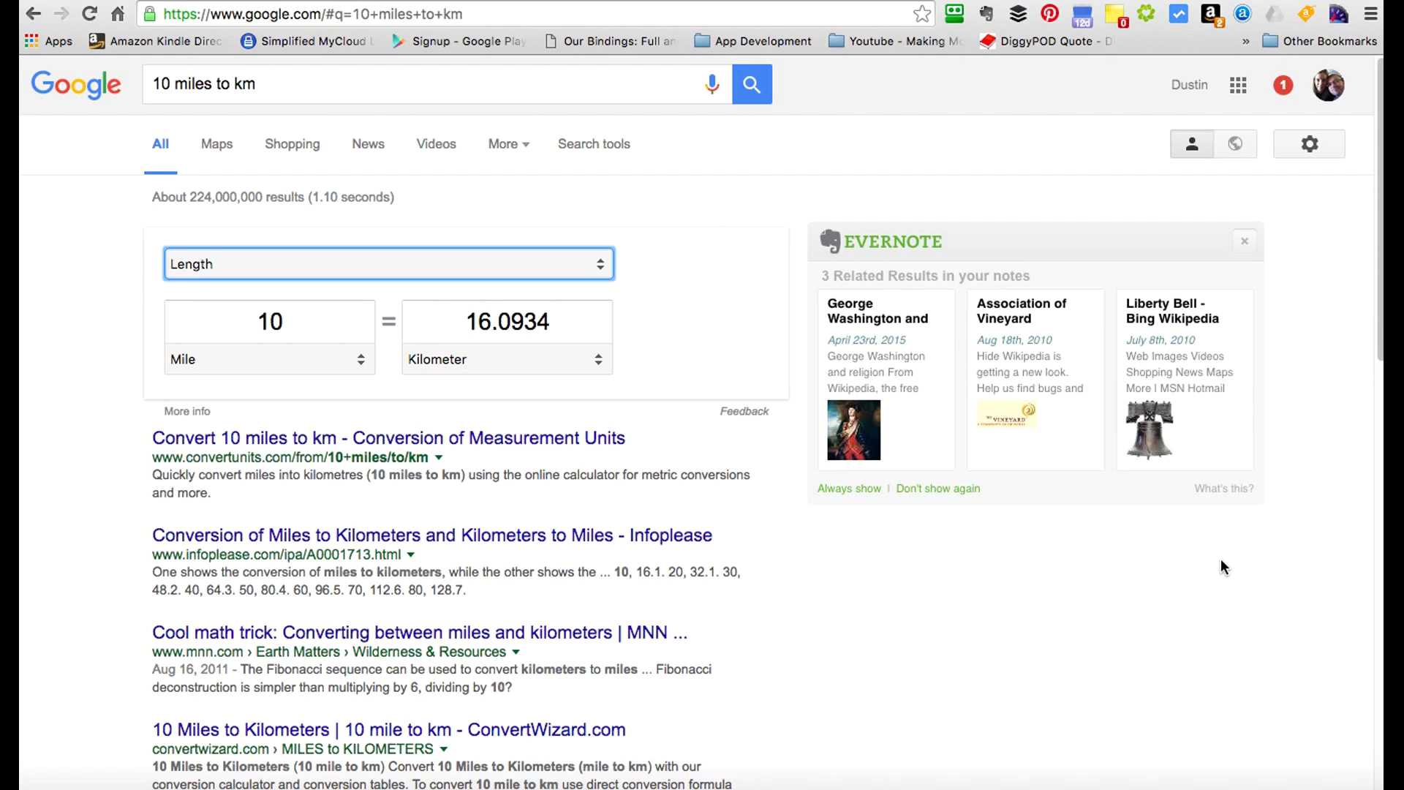
- Find 'math' on the page, jump to match 2 of 3 in The Math Dude result, then close the find bar
key("super+f")
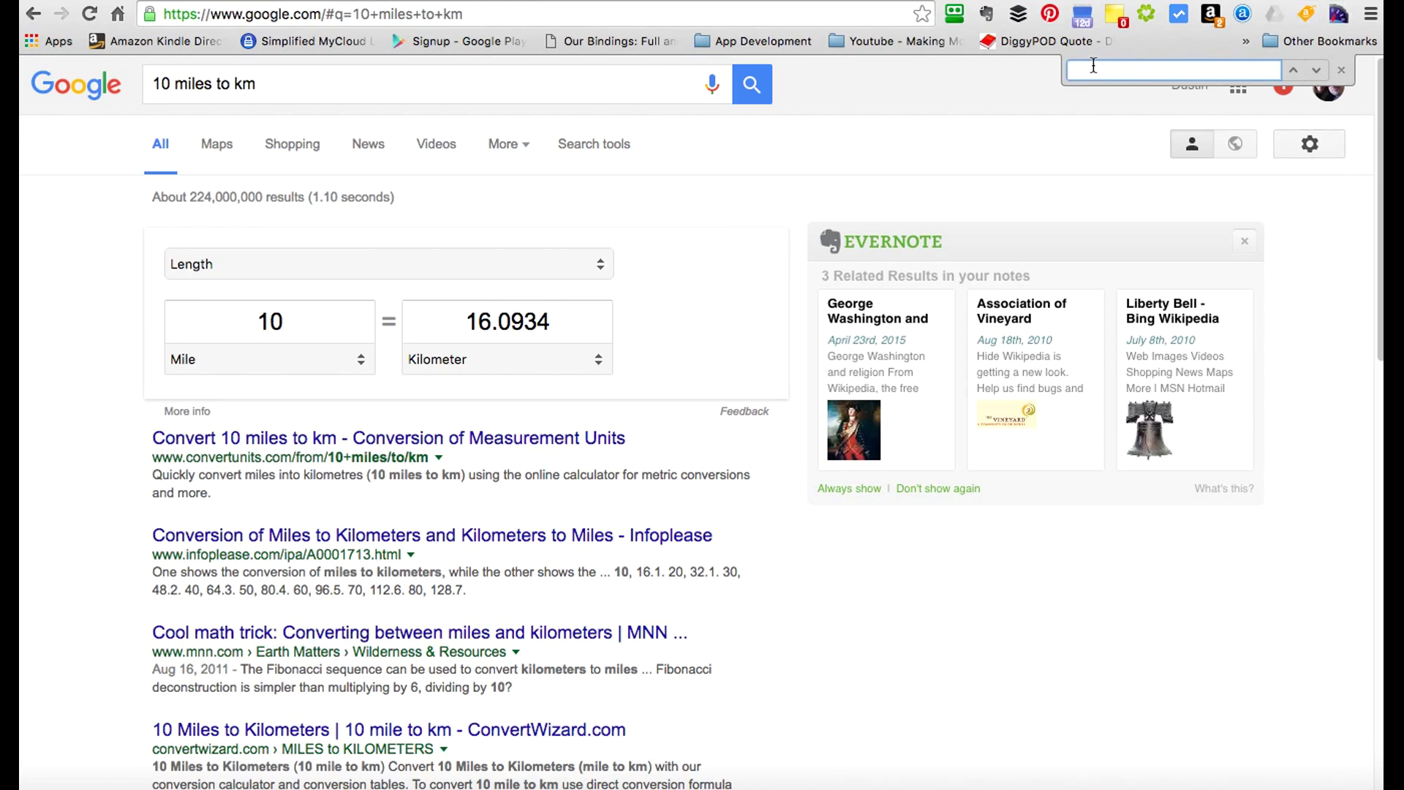
type("math")
key("Return")
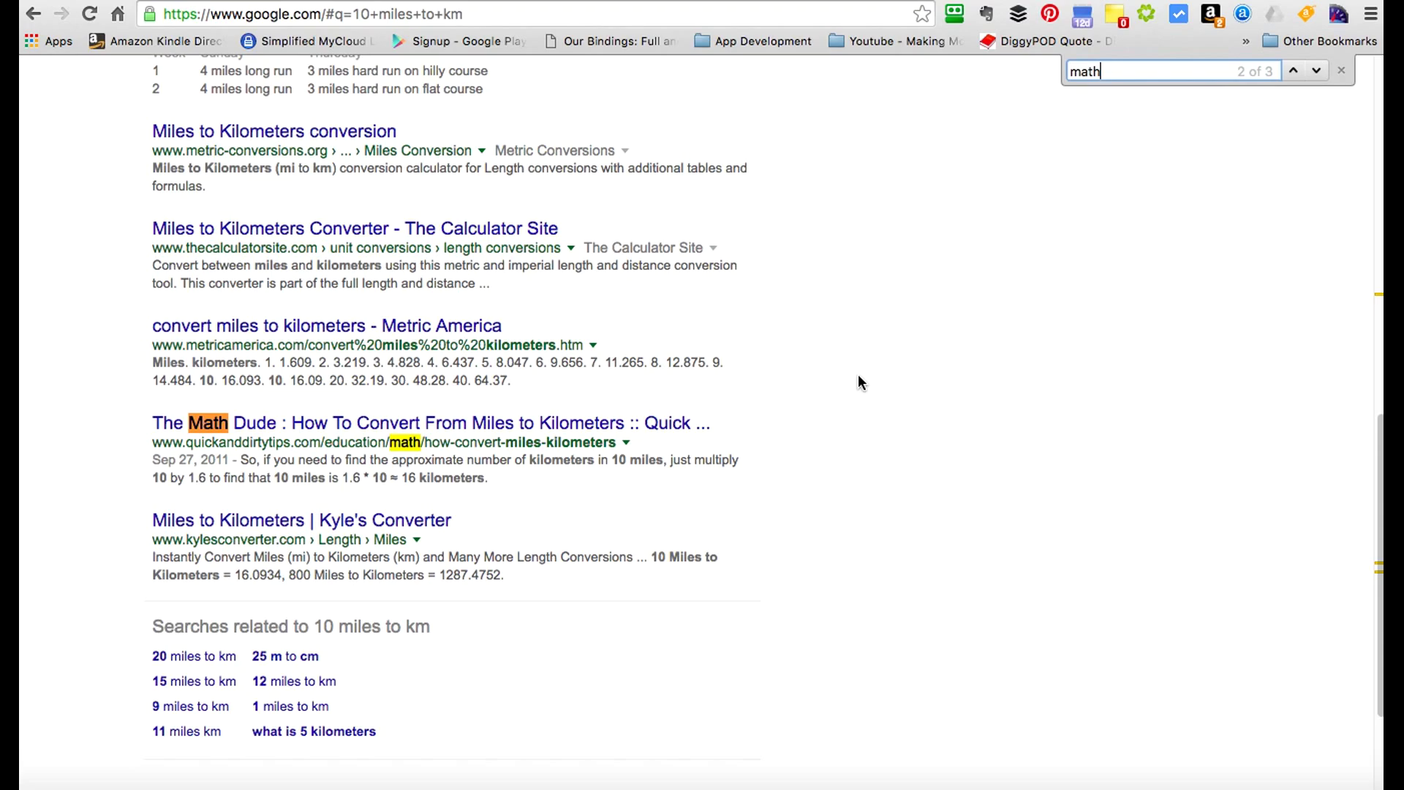
left_click(1345, 67)
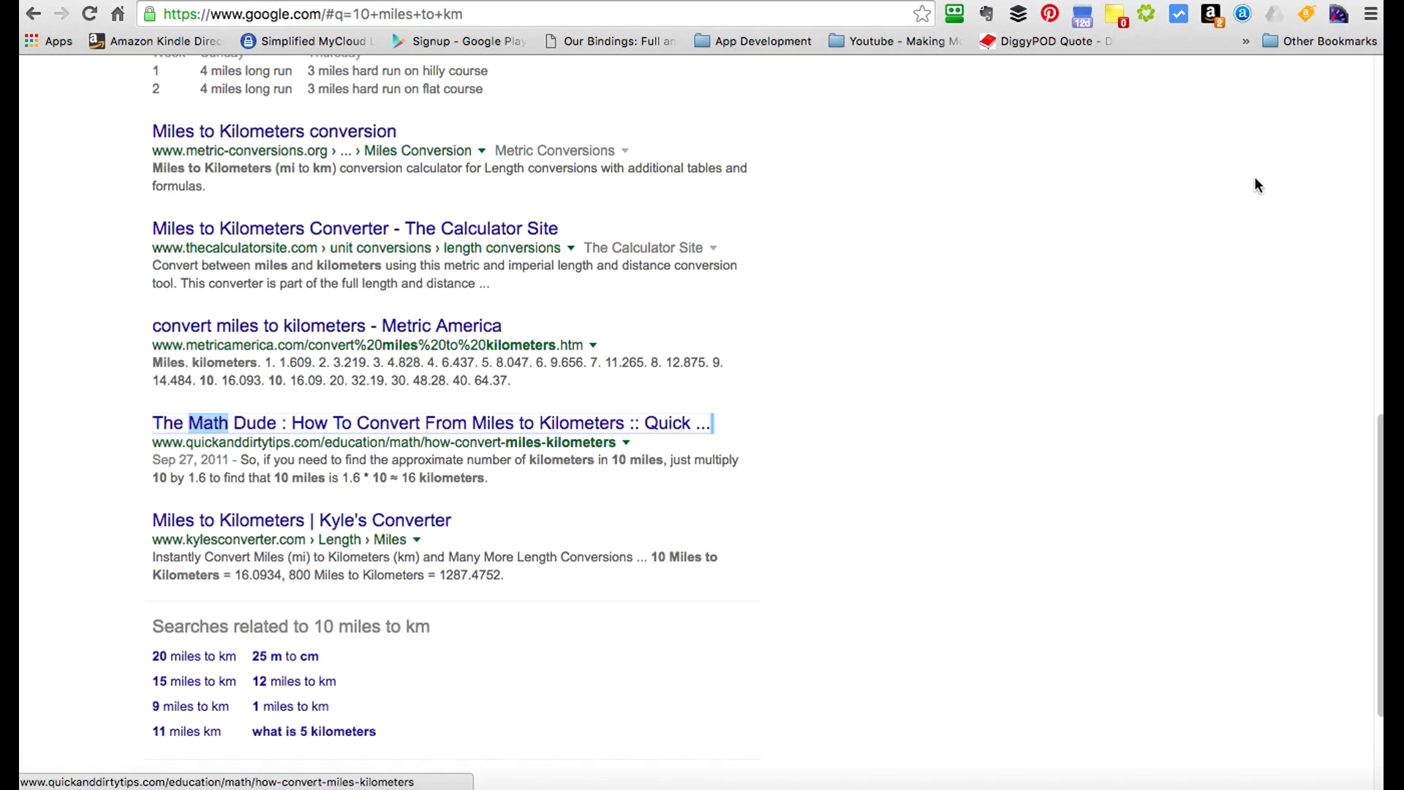